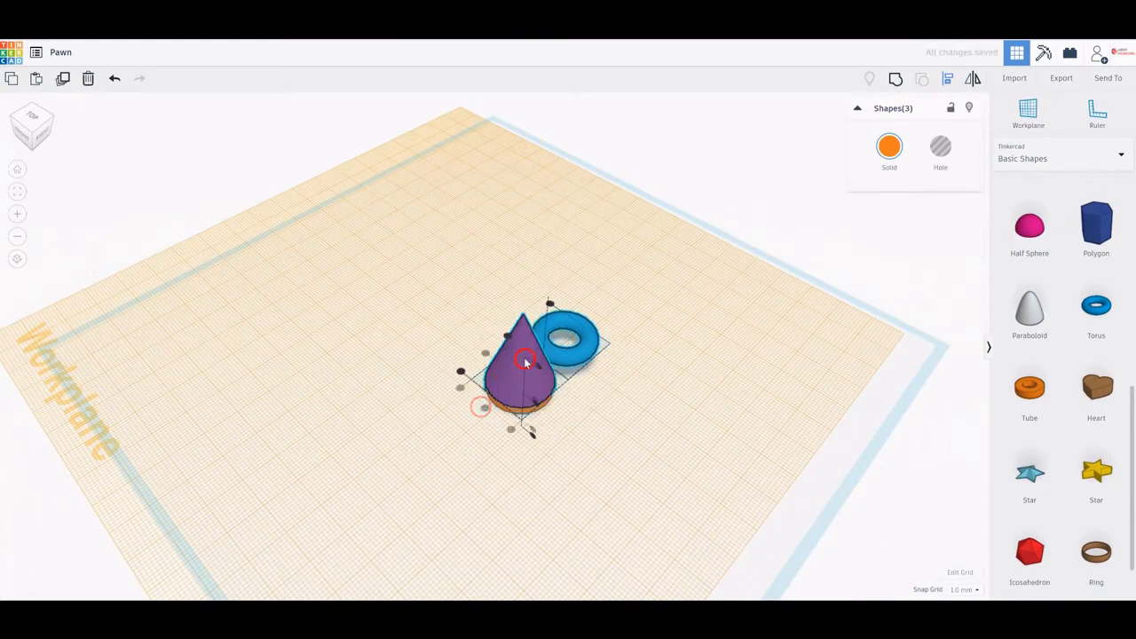
# - Centre-align the torus with the cone and cylinder of the pawn's base
pyautogui.click(504, 335)
pyautogui.click(617, 389)
pyautogui.moveTo(617, 389); pyautogui.dragTo(538, 291, button='right')
pyautogui.scroll(3, 549, 370)
pyautogui.moveTo(548, 372); pyautogui.dragTo(411, 385, button='right')
pyautogui.scroll(3, 496, 357)
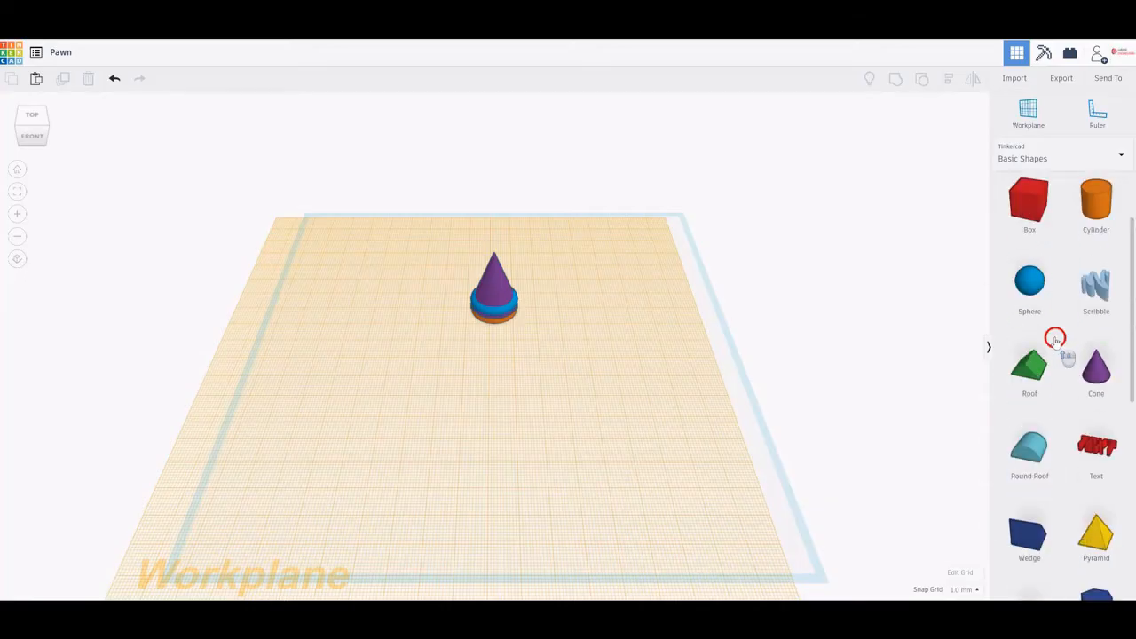
# - Add a second cone beside the pawn with a base radius of 6 and a height of 19
pyautogui.scroll(2, 1056, 337)
pyautogui.moveTo(1104, 487); pyautogui.dragTo(672, 379)
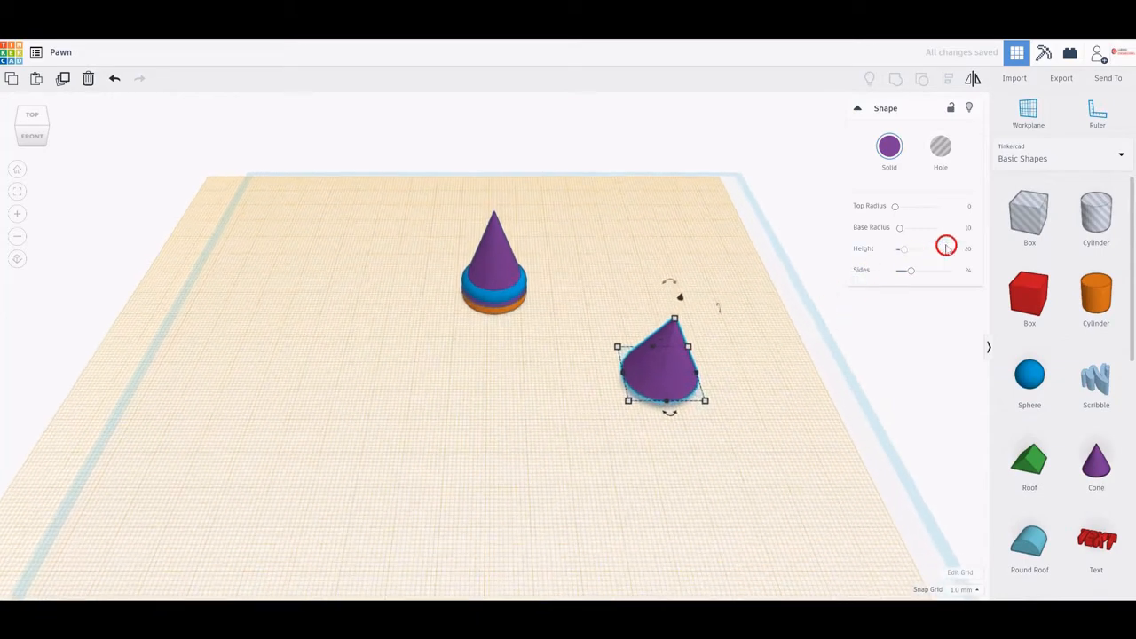
pyautogui.click(966, 229)
pyautogui.write('6')
pyautogui.click(968, 250)
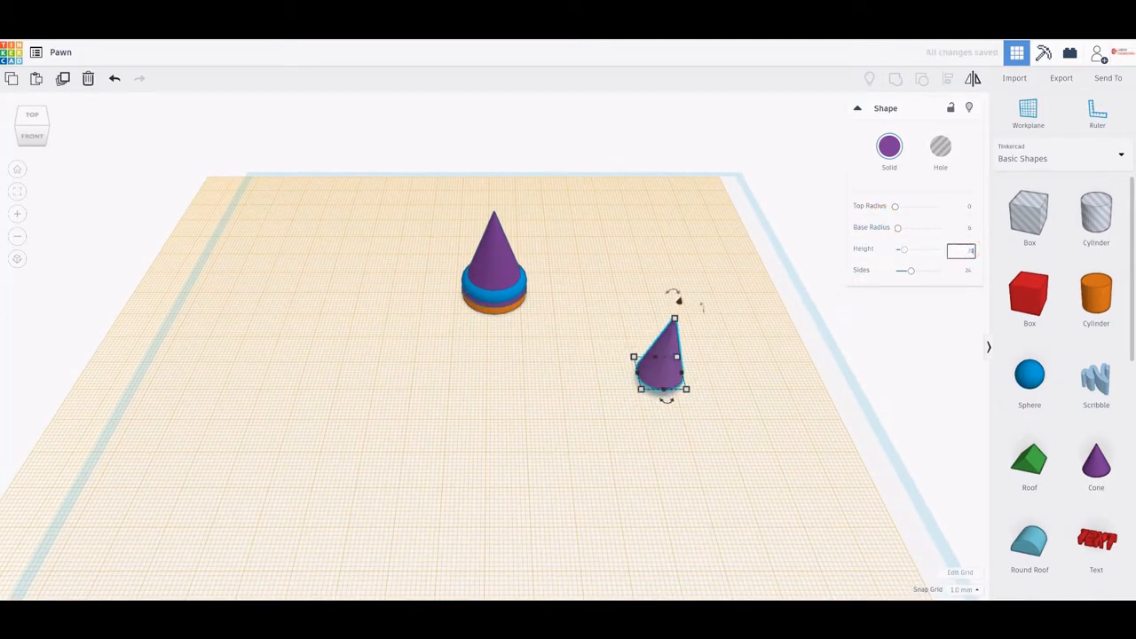
pyautogui.click(678, 349)
pyautogui.click(678, 349)
pyautogui.scroll(3, 711, 320)
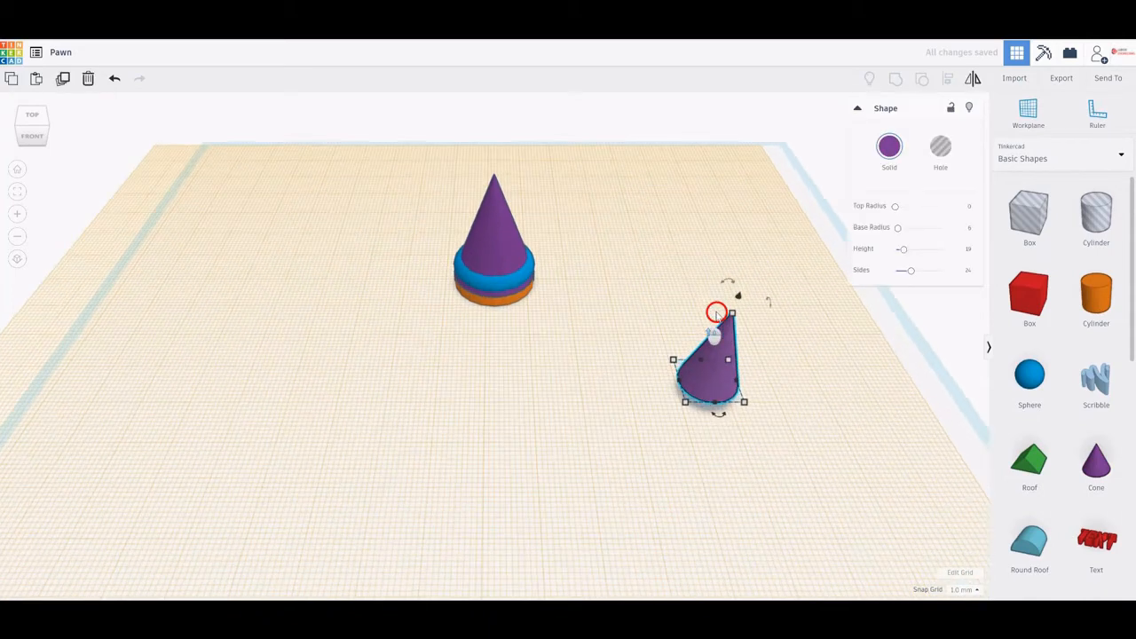
# - Flip the new cone upside down and raise it to 8 mm above the workplane
pyautogui.moveTo(761, 308); pyautogui.dragTo(705, 385)
pyautogui.click(844, 390)
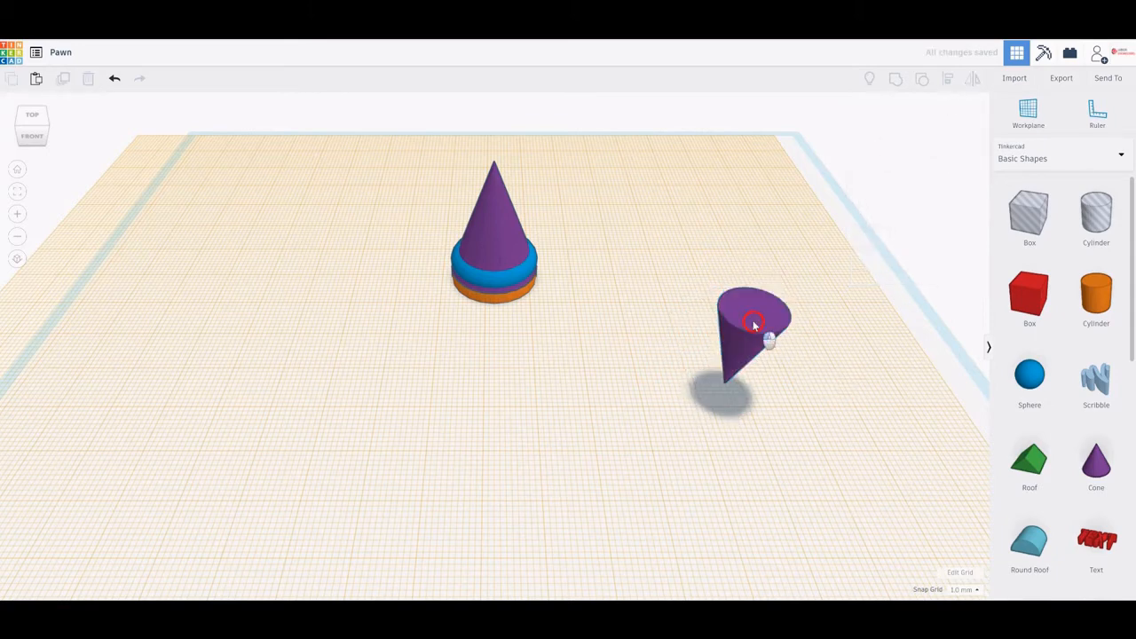
pyautogui.click(755, 323)
pyautogui.moveTo(761, 294); pyautogui.dragTo(765, 277)
pyautogui.click(807, 375)
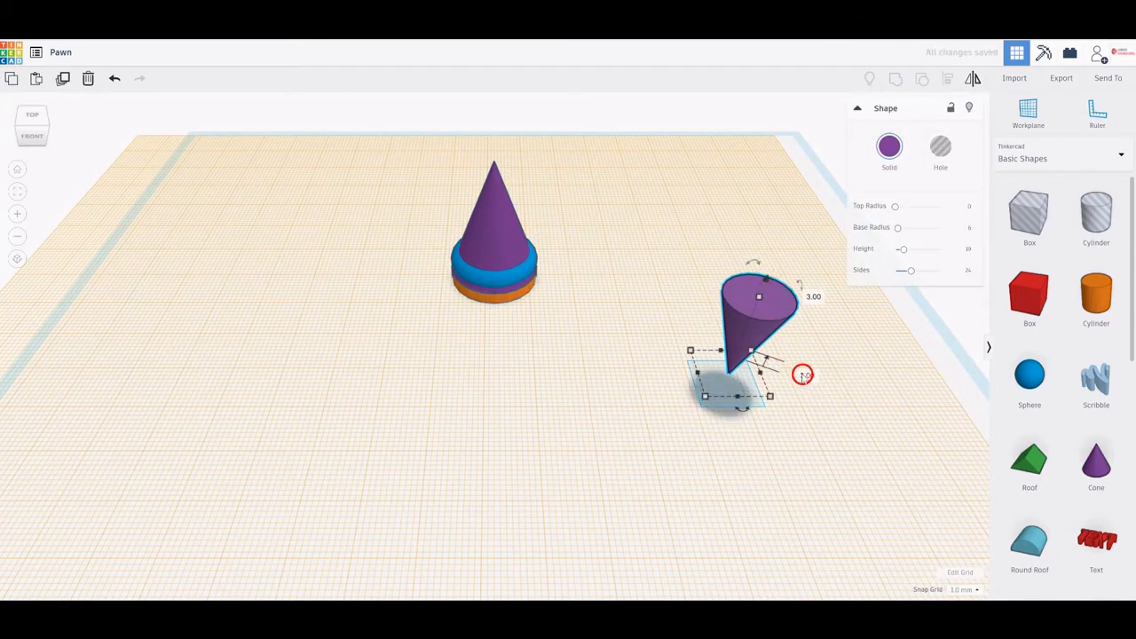
pyautogui.write('8')
pyautogui.press('Return')
pyautogui.click(603, 352)
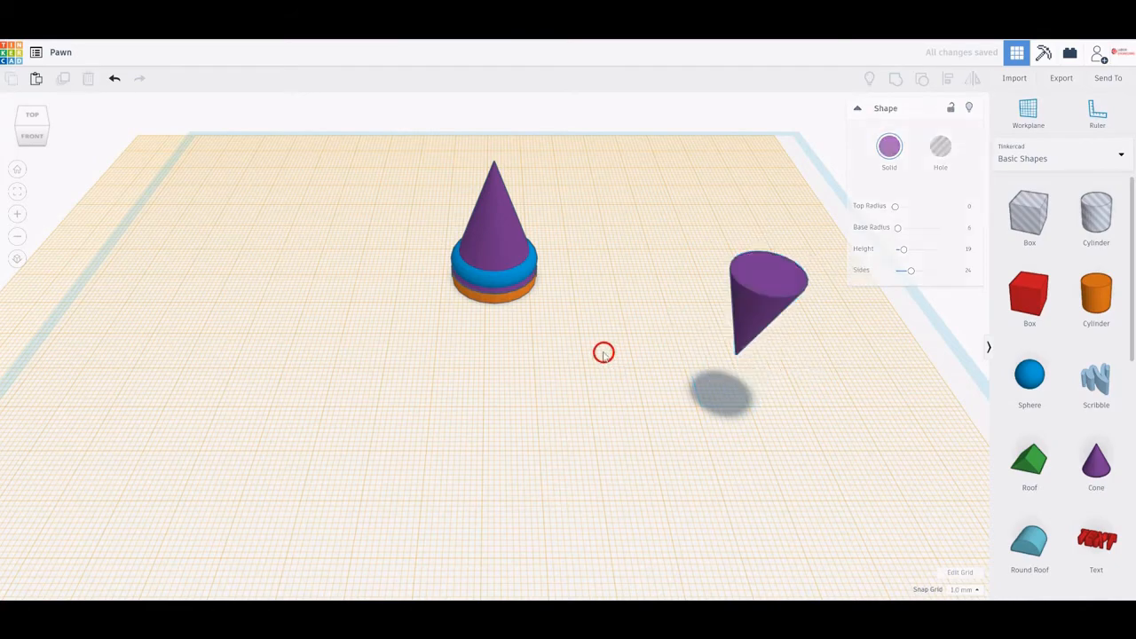
# - Centre-align the inverted cone with the base shapes along both horizontal axes
pyautogui.scroll(-2, 551, 346)
pyautogui.moveTo(515, 373); pyautogui.dragTo(504, 307, button='right')
pyautogui.moveTo(772, 173); pyautogui.dragTo(366, 374)
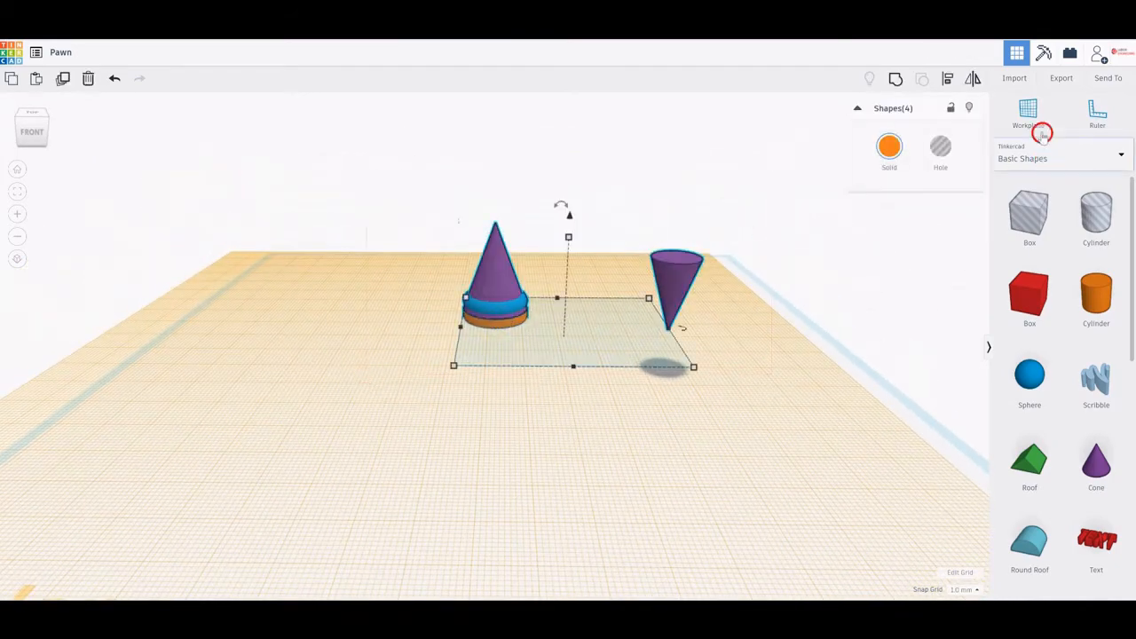
pyautogui.press('l')
pyautogui.click(577, 373)
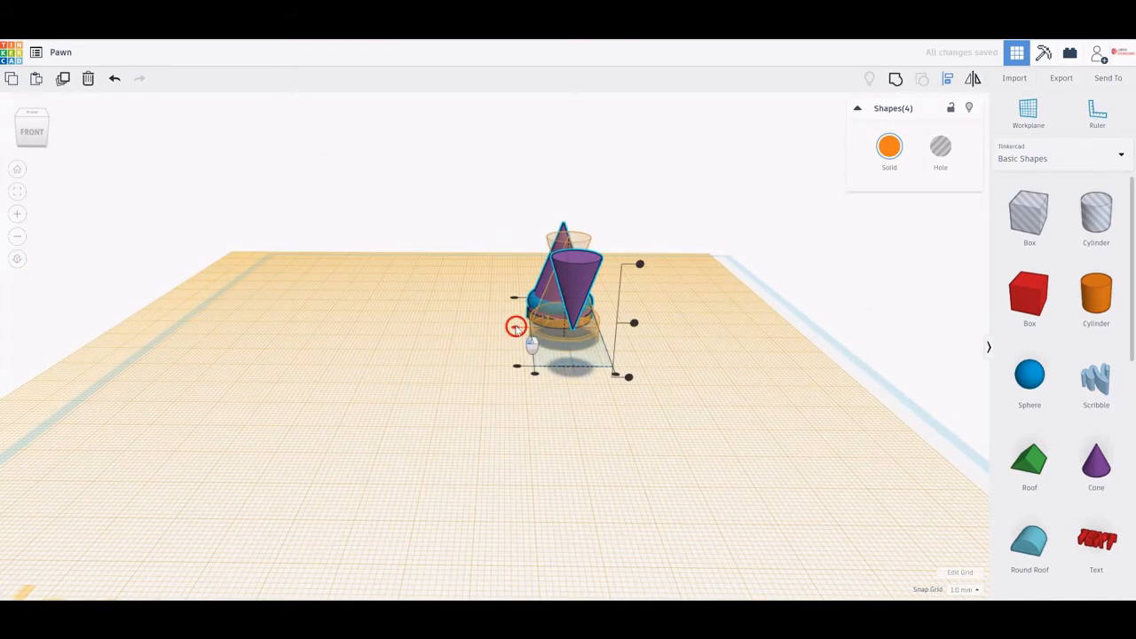
pyautogui.click(516, 327)
pyautogui.click(703, 318)
pyautogui.scroll(3, 616, 292)
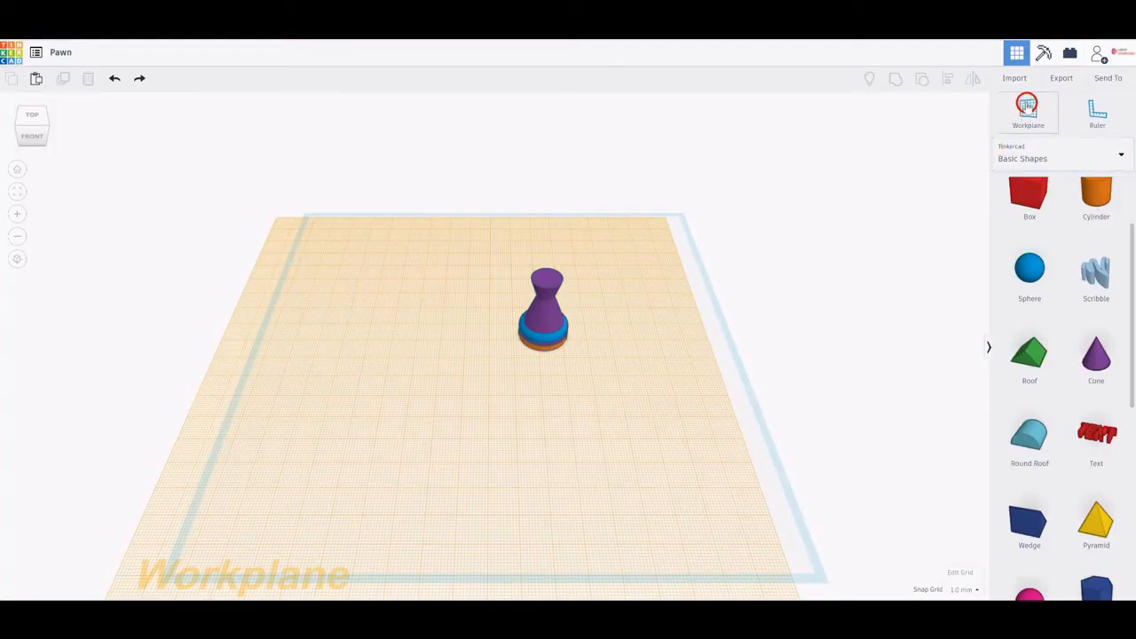
# - Set the workplane on the top face of the inverted cone and add a sphere beside the pawn
pyautogui.press('w')
pyautogui.moveTo(645, 345); pyautogui.dragTo(621, 344, button='right')
pyautogui.scroll(3, 561, 229)
pyautogui.moveTo(1028, 280); pyautogui.dragTo(713, 264)
pyautogui.click(828, 283)
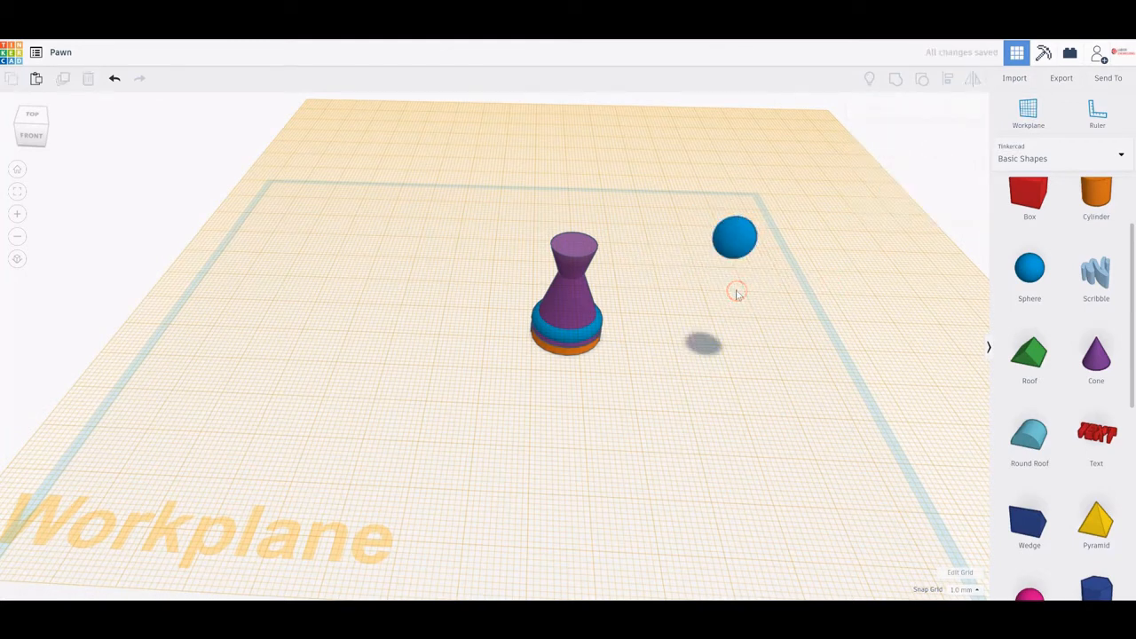
# - Lower the sphere slightly
pyautogui.click(736, 236)
pyautogui.moveTo(701, 296); pyautogui.dragTo(688, 257, button='right')
pyautogui.moveTo(726, 181); pyautogui.dragTo(726, 183)
pyautogui.click(766, 332)
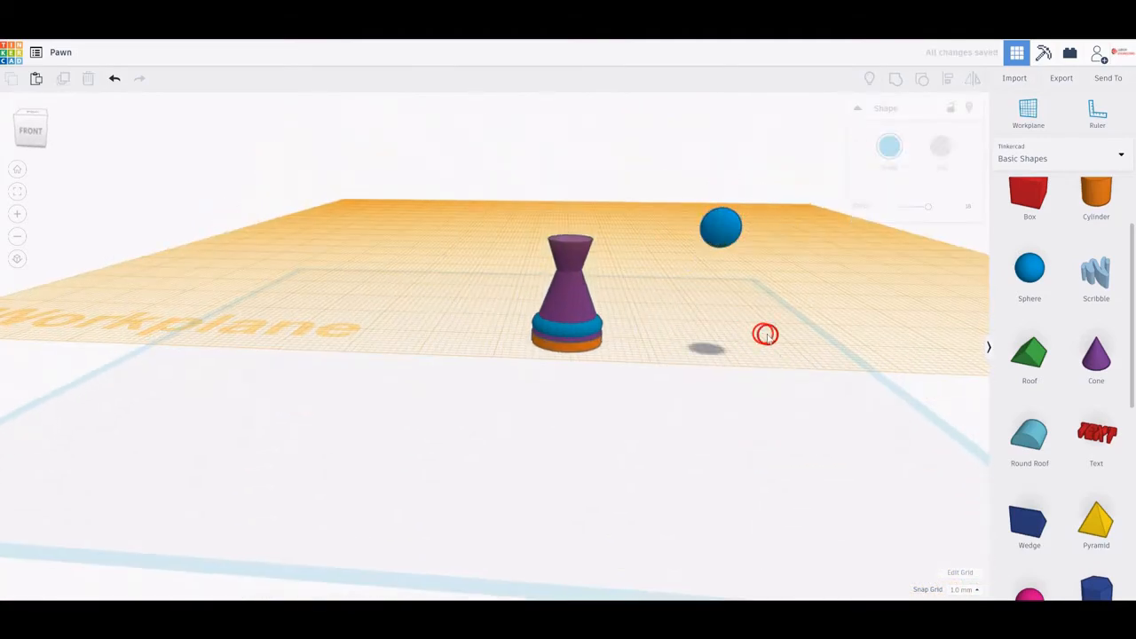
# - Centre-align the sphere with the other pawn shapes along both horizontal axes
pyautogui.moveTo(807, 137); pyautogui.dragTo(497, 417)
pyautogui.click(943, 81)
pyautogui.moveTo(621, 375); pyautogui.dragTo(593, 459, button='right')
pyautogui.click(528, 294)
pyautogui.click(646, 381)
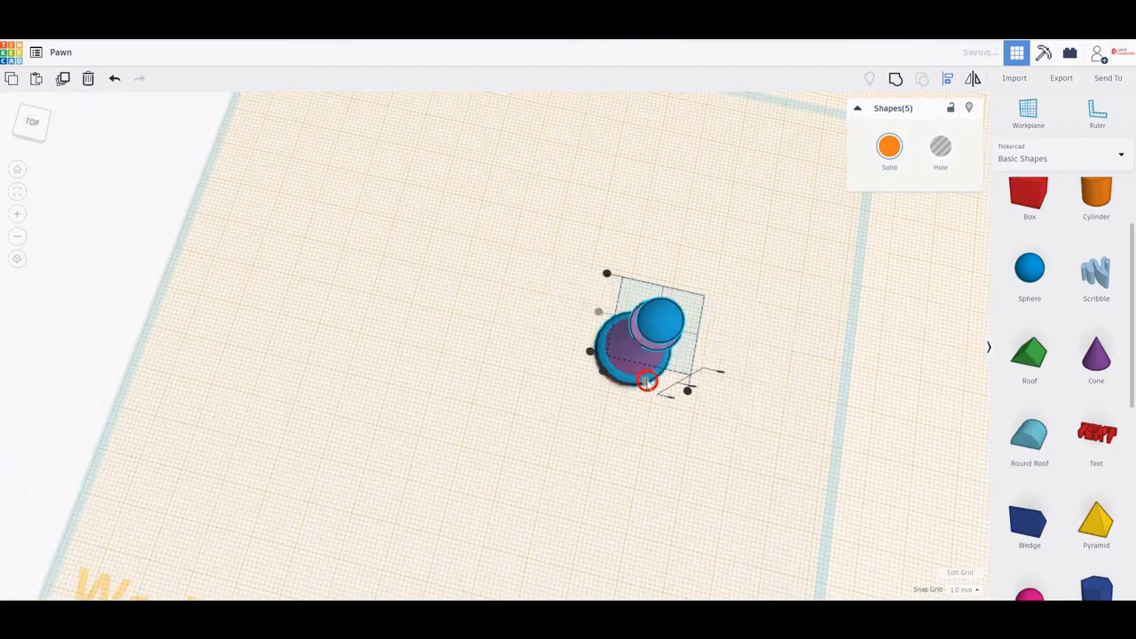
pyautogui.click(660, 458)
pyautogui.moveTo(680, 429); pyautogui.dragTo(689, 334, button='right')
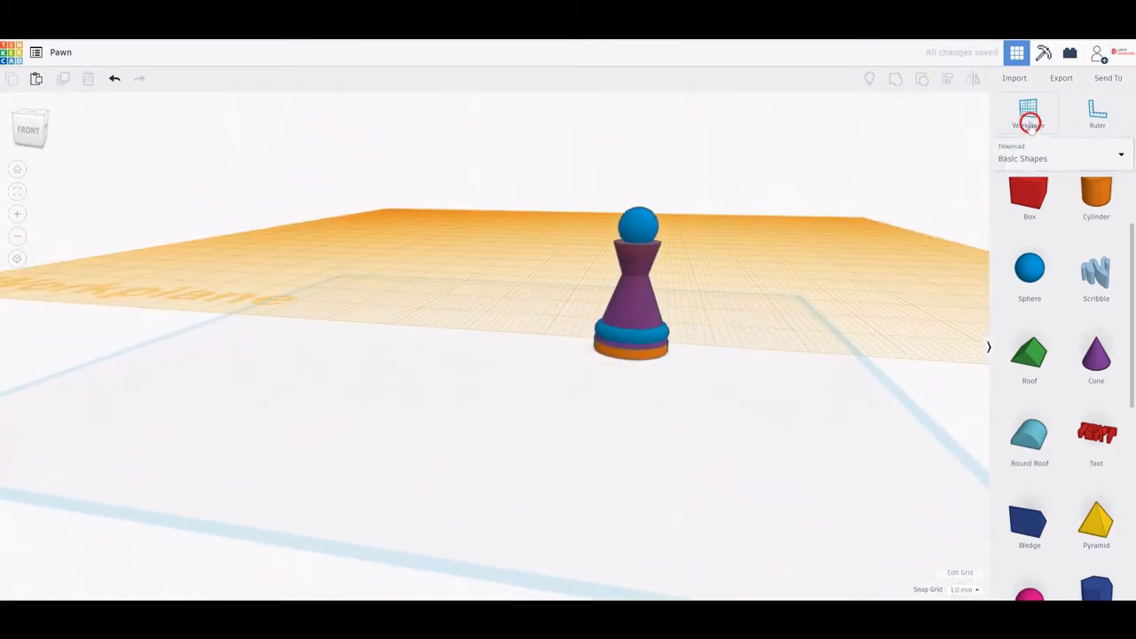
# - Reset the workplane to its original ground position
pyautogui.click(1031, 123)
pyautogui.click(817, 275)
pyautogui.moveTo(520, 329); pyautogui.dragTo(622, 231, button='right')
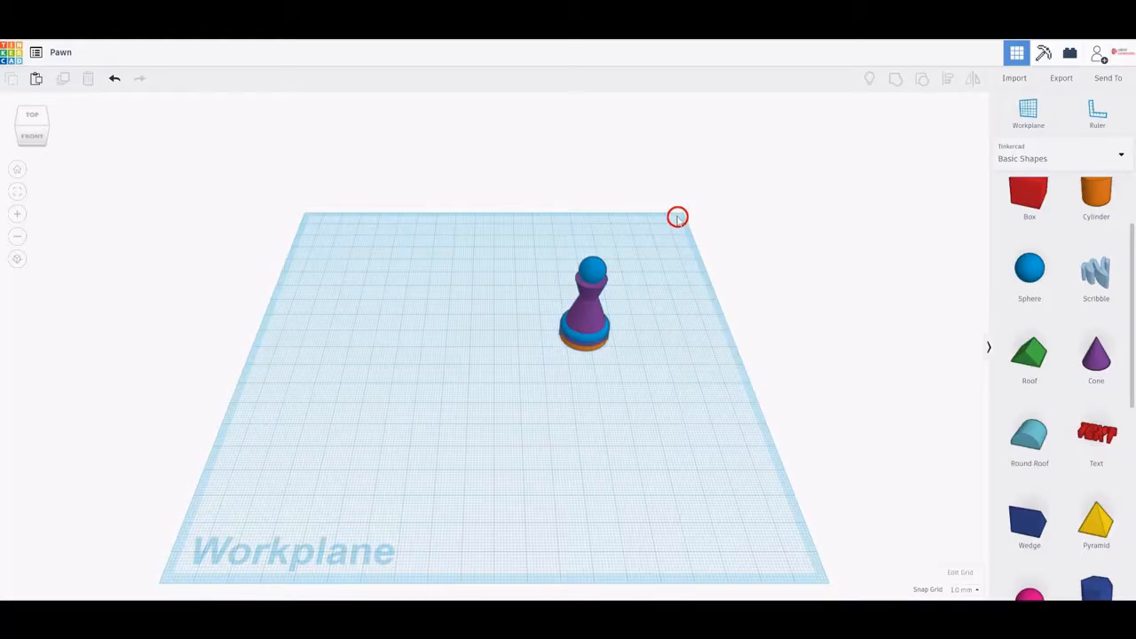
# - Group the five pawn shapes into a single object
pyautogui.moveTo(678, 216); pyautogui.dragTo(512, 400)
pyautogui.click(895, 81)
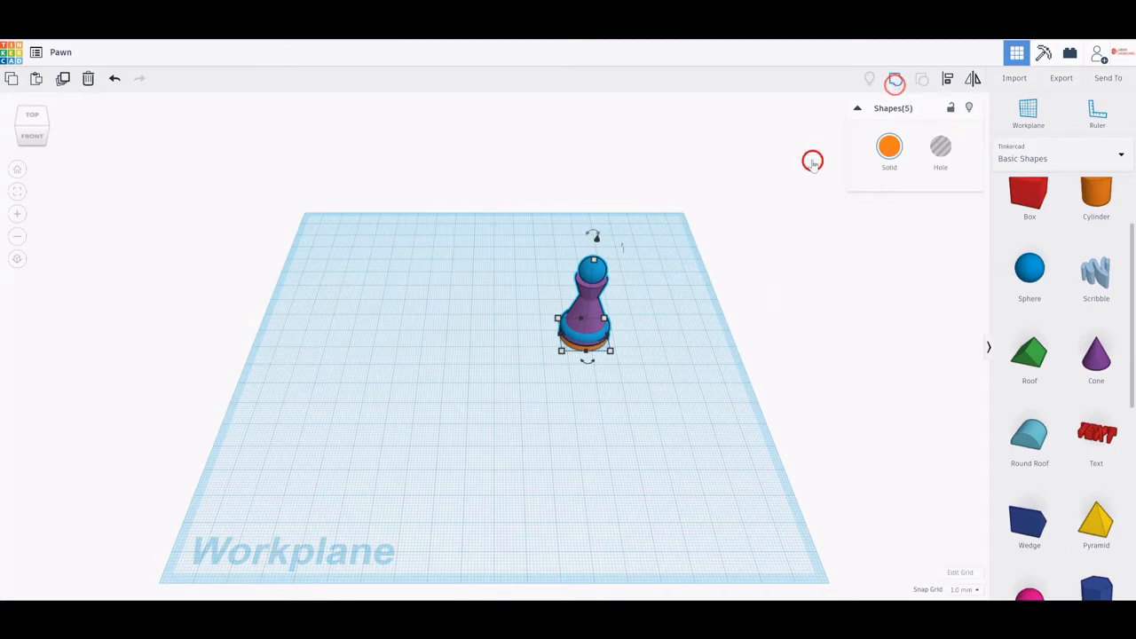
pyautogui.click(813, 162)
pyautogui.click(660, 328)
pyautogui.scroll(5, 663, 336)
pyautogui.moveTo(571, 325); pyautogui.dragTo(553, 287, button='right')
pyautogui.click(506, 312)
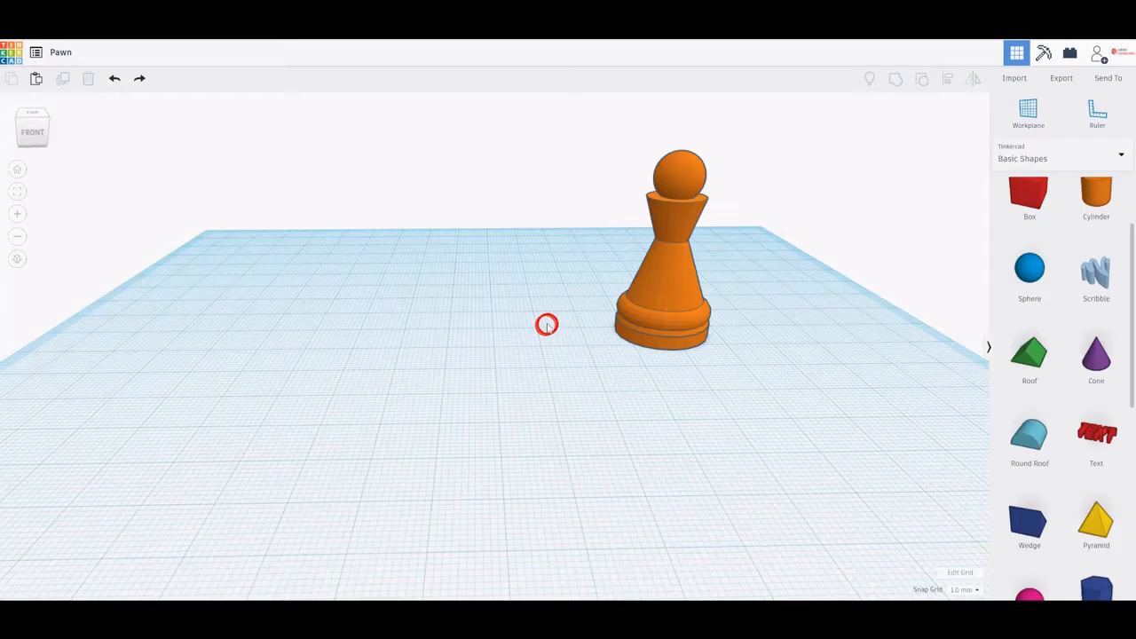
# - Colour the grouped pawn with the black preset
pyautogui.click(654, 370)
pyautogui.click(666, 266)
pyautogui.click(891, 146)
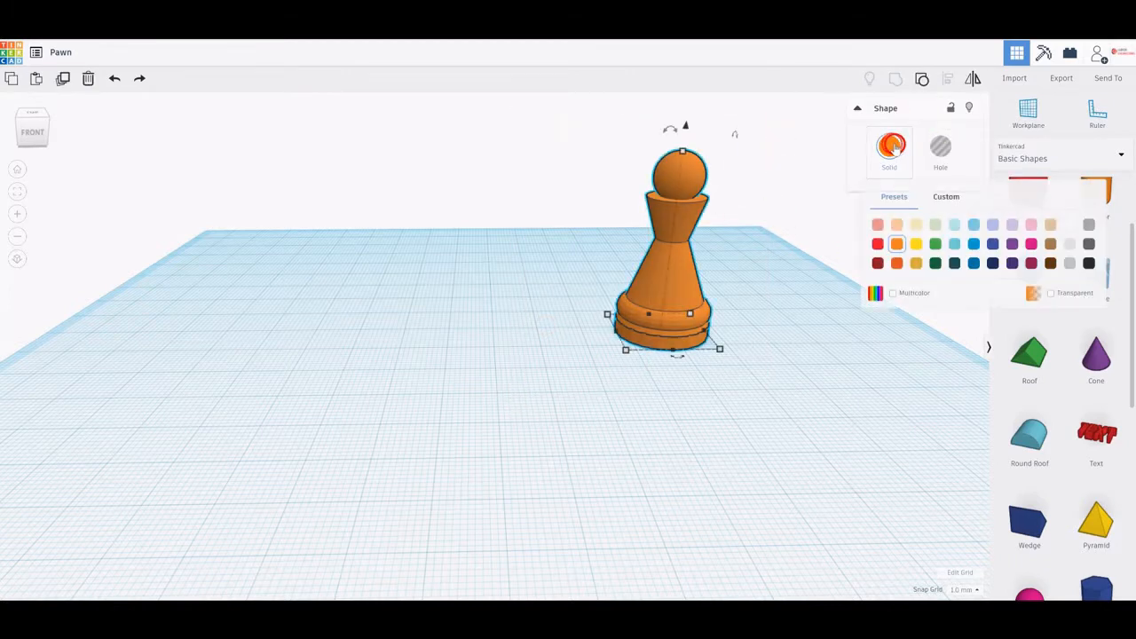
pyautogui.click(1089, 262)
pyautogui.click(819, 400)
pyautogui.click(819, 407)
# - Colour the grouped pawn with the white preset
pyautogui.moveTo(781, 117); pyautogui.dragTo(523, 412)
pyautogui.click(910, 148)
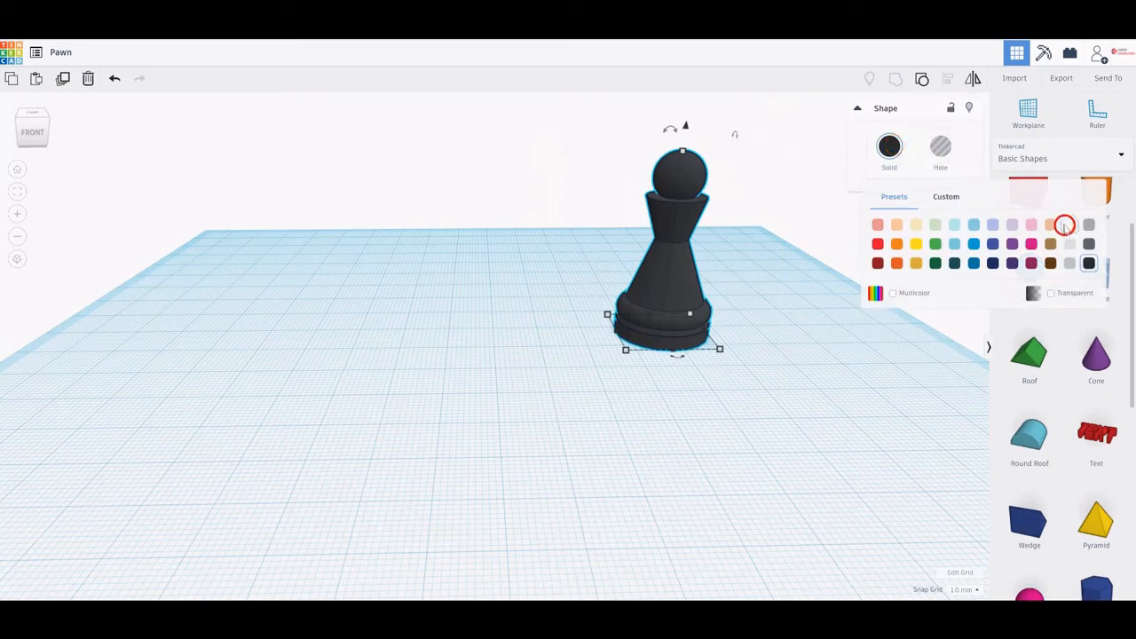
pyautogui.click(1065, 223)
pyautogui.click(954, 284)
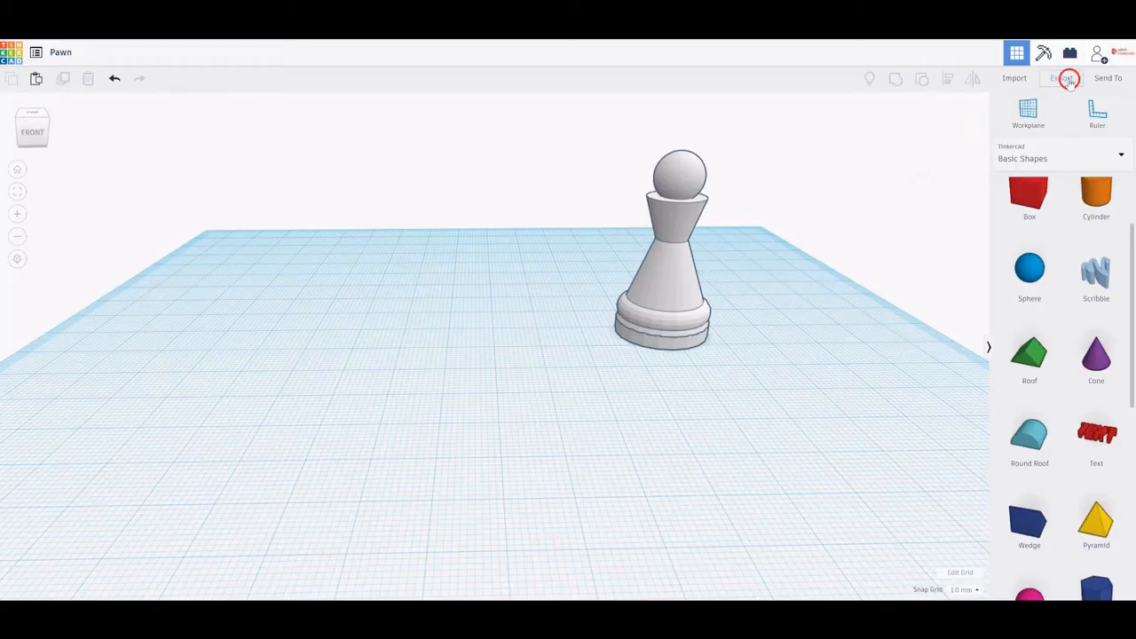
# - Export everything in the design as an STL file for 3D printing
pyautogui.click(1065, 78)
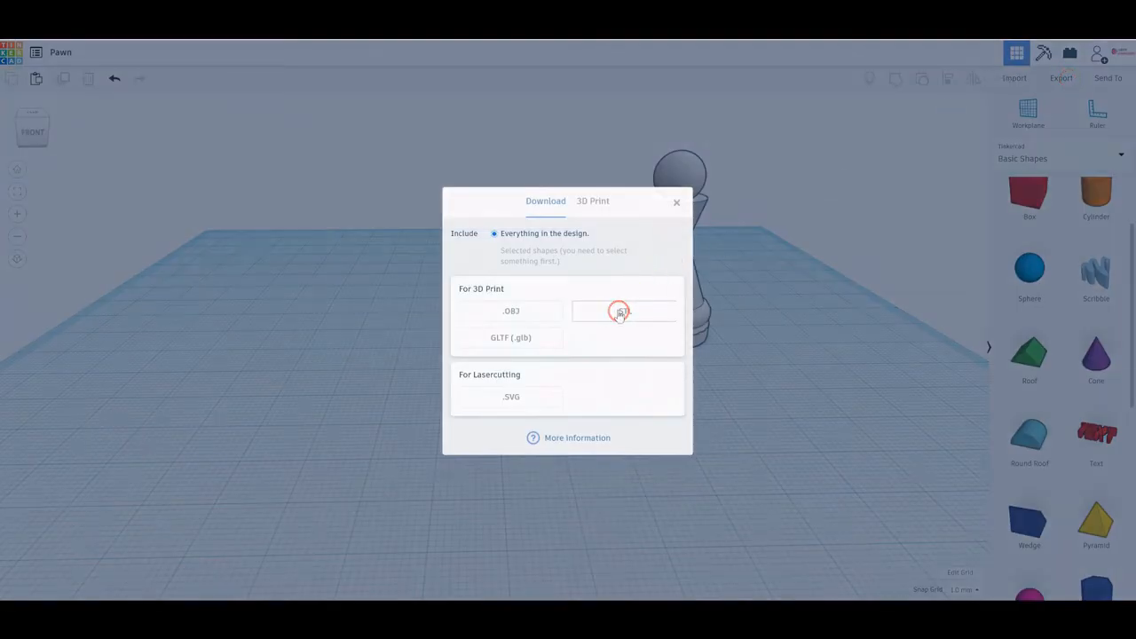
pyautogui.click(622, 310)
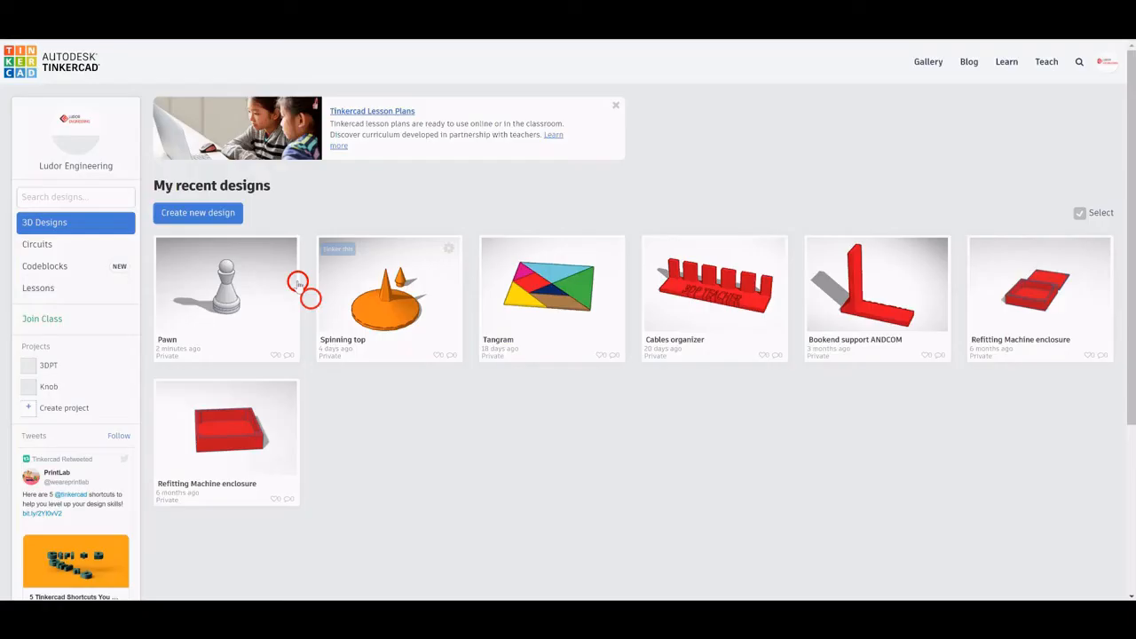
# - Duplicate the Pawn design and rename the copy Bishop
pyautogui.click(288, 248)
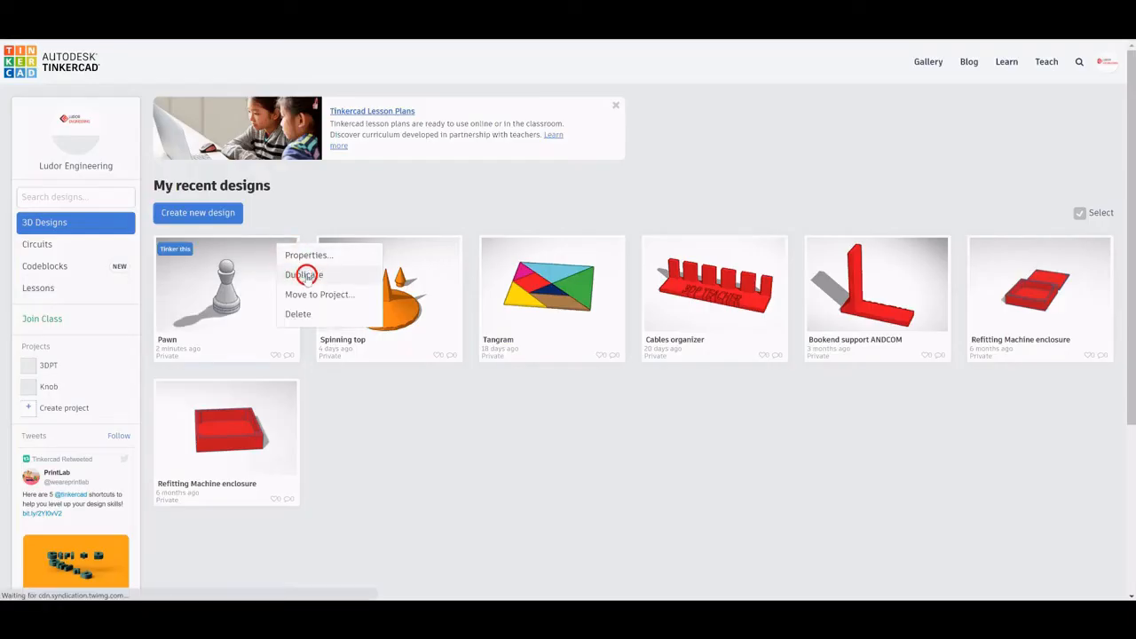
pyautogui.click(305, 276)
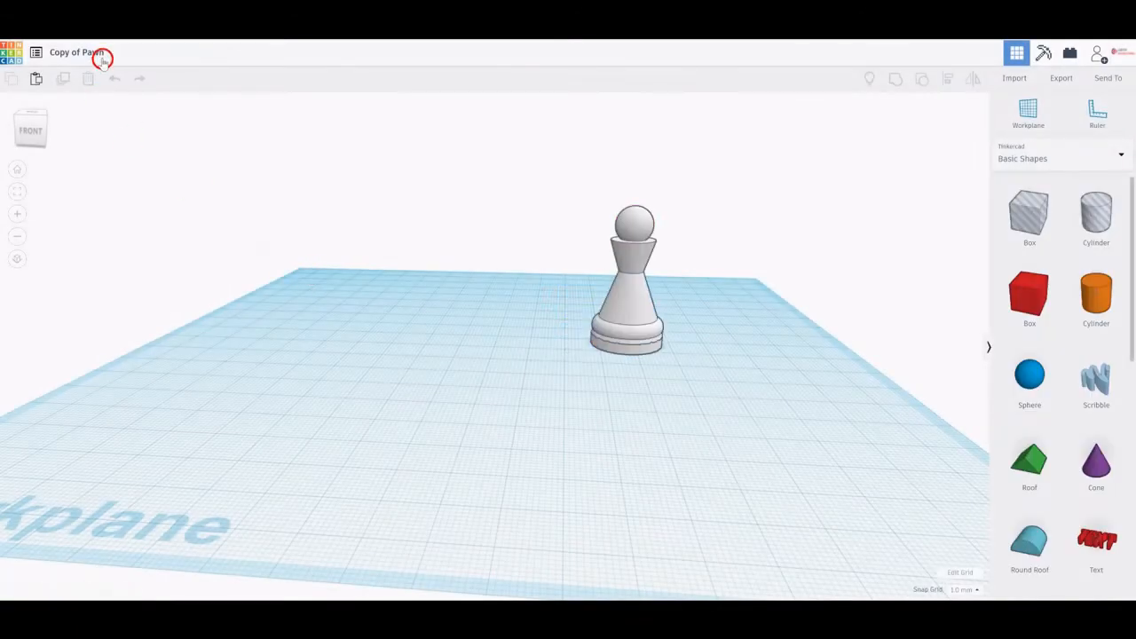
pyautogui.click(96, 52)
pyautogui.write('Bish')
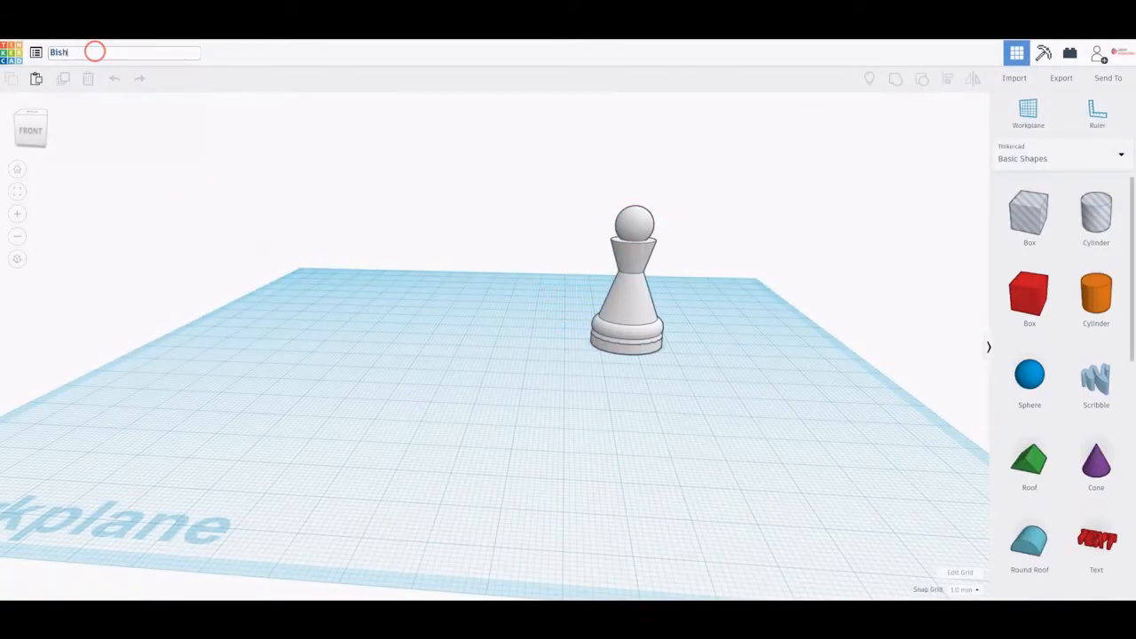
pyautogui.write('op')
pyautogui.click(312, 176)
pyautogui.click(360, 184)
pyautogui.click(188, 226)
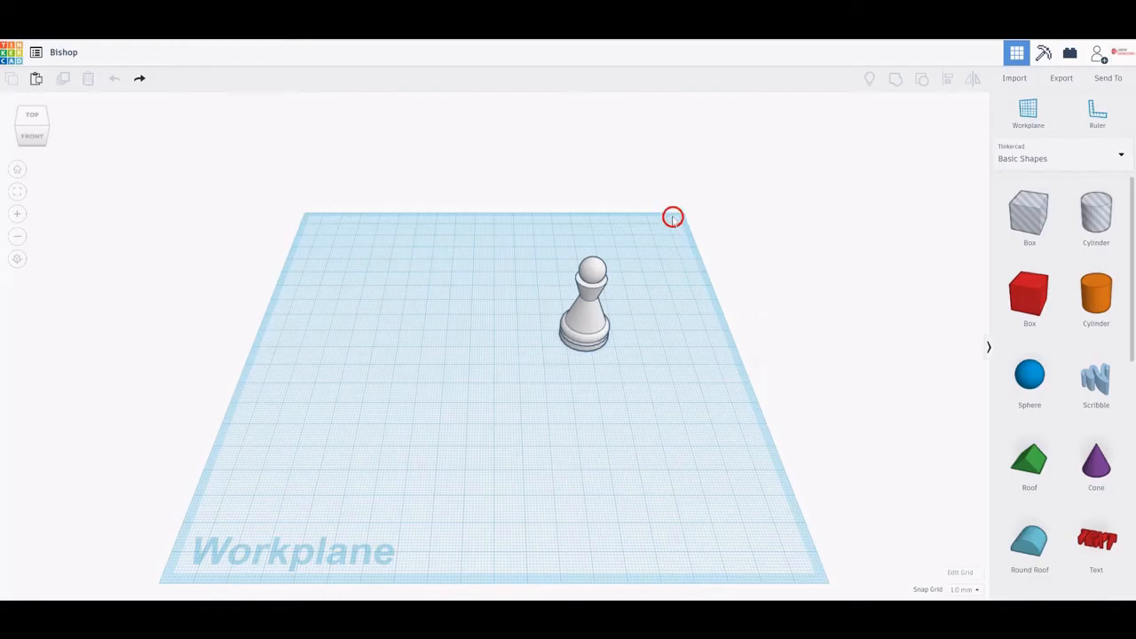
# - Ungroup the copied pawn and delete the sphere that forms its head
pyautogui.moveTo(672, 215); pyautogui.dragTo(497, 385)
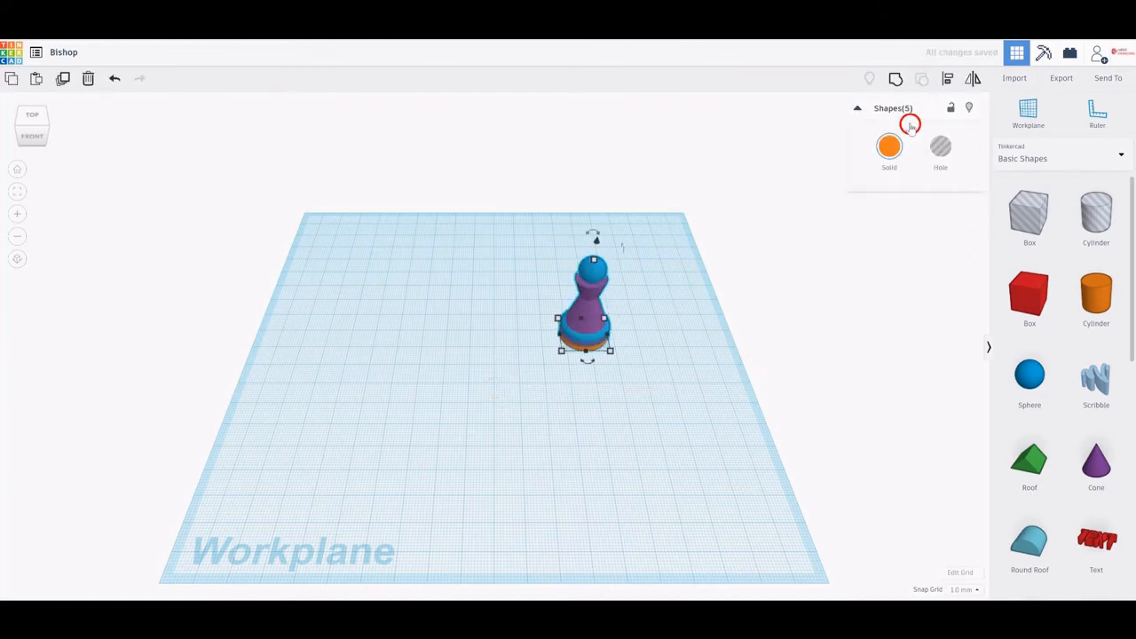
pyautogui.click(661, 368)
pyautogui.scroll(3, 673, 273)
pyautogui.click(650, 238)
pyautogui.click(91, 82)
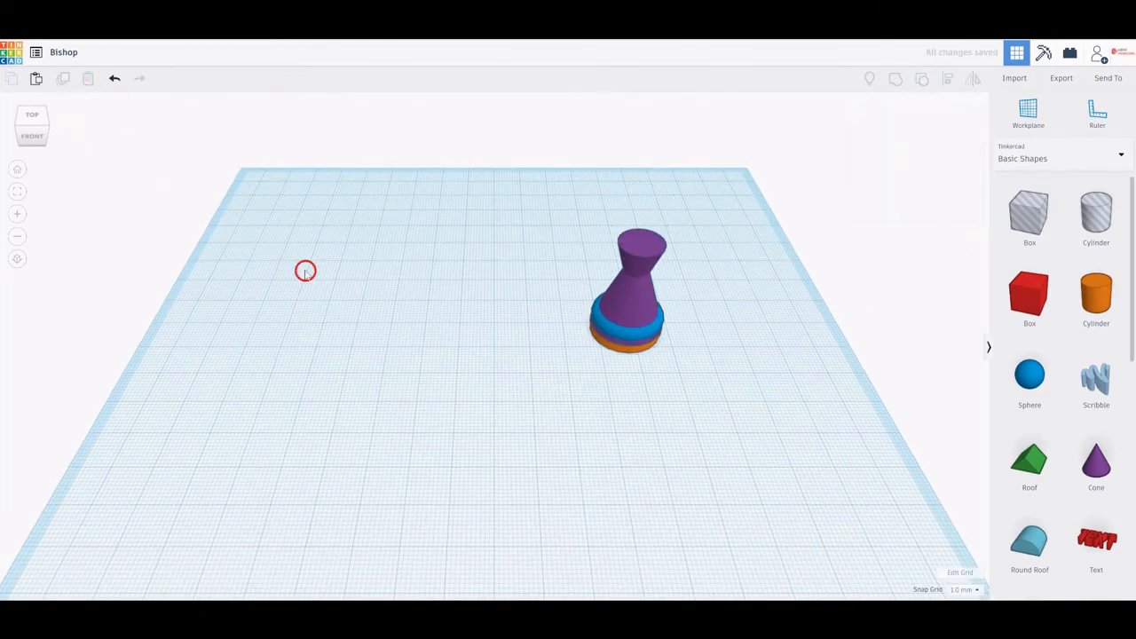
# - Set the workplane on the top face of the bishop's inverted cone and add a new cone beside the piece
pyautogui.scroll(2, 720, 328)
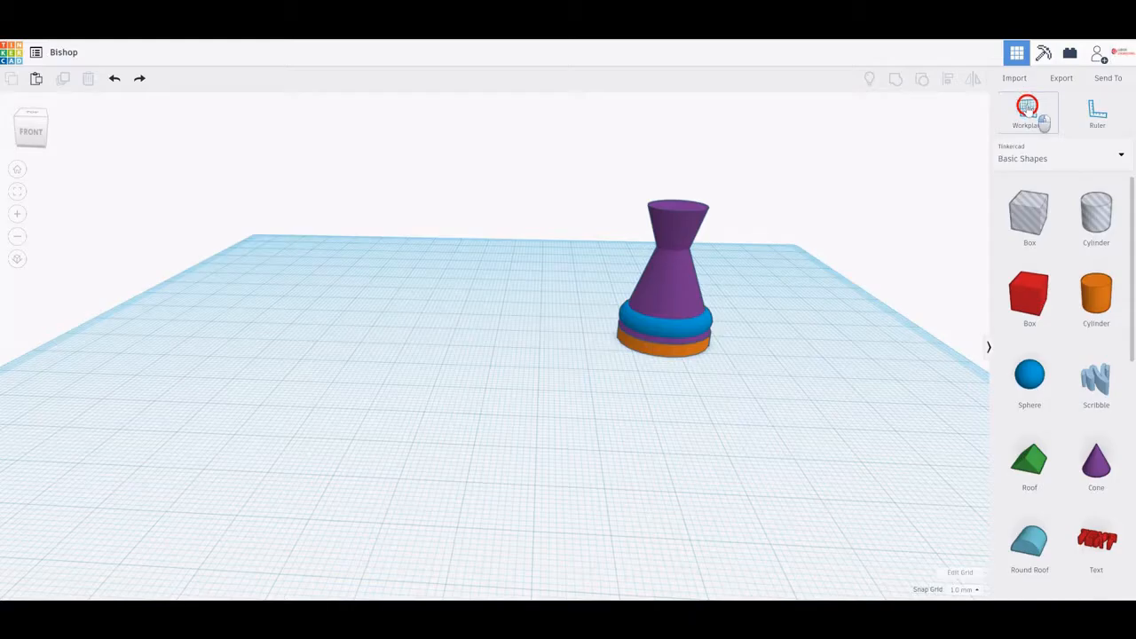
pyautogui.click(1028, 111)
pyautogui.click(690, 203)
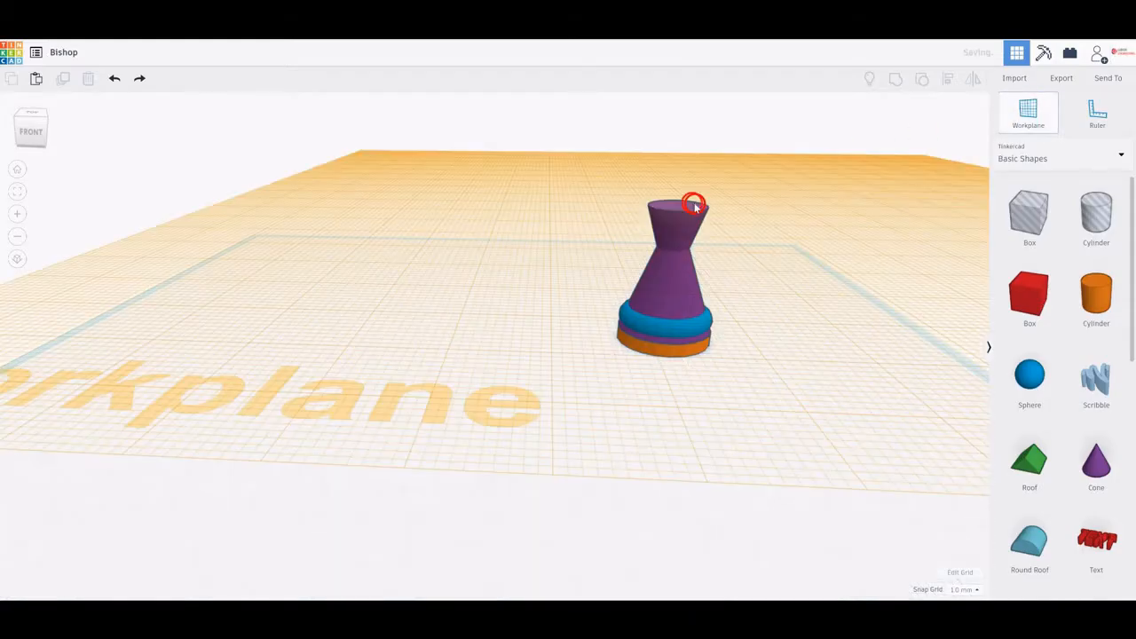
pyautogui.moveTo(1096, 470); pyautogui.dragTo(840, 385)
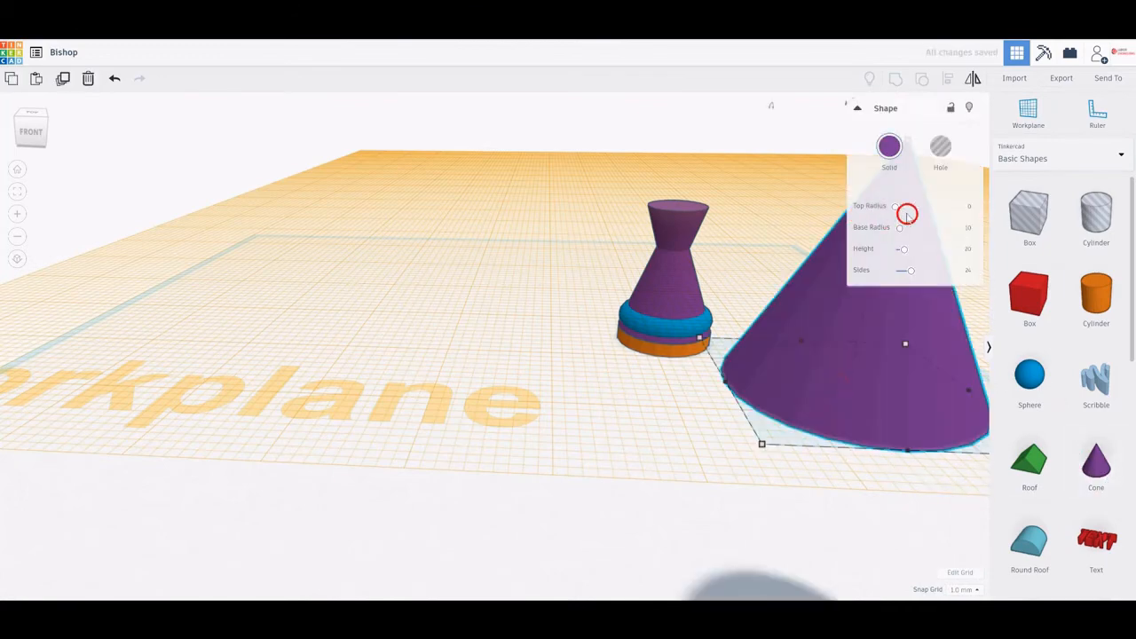
# - Set the new cone's top radius to 2 and base radius to 6, and reduce its height
pyautogui.click(964, 207)
pyautogui.write('2')
pyautogui.click(964, 227)
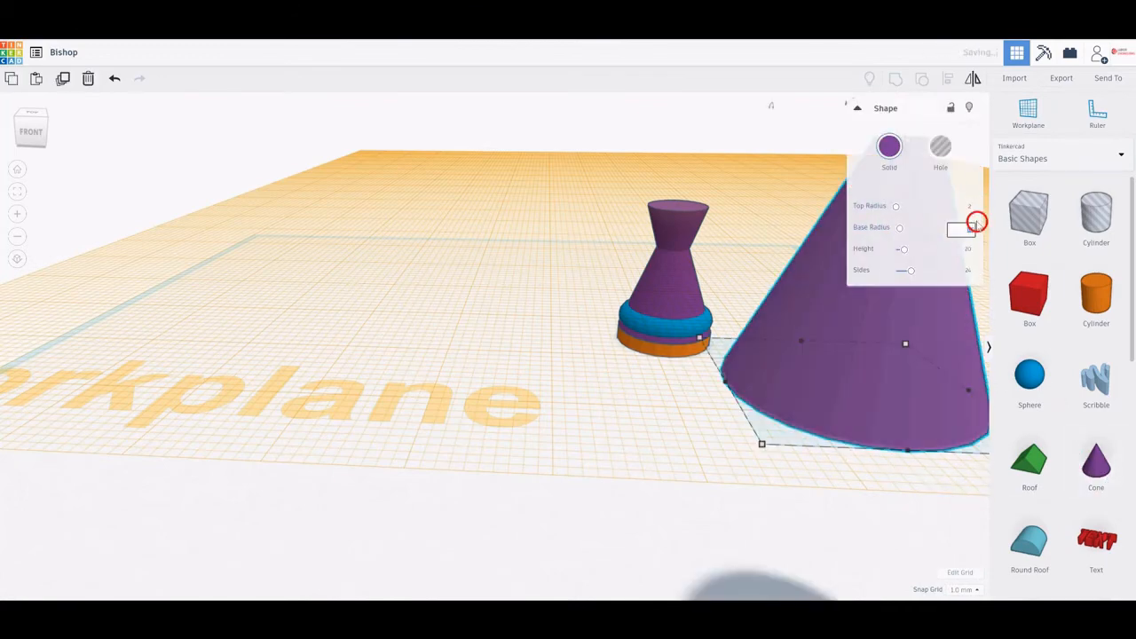
pyautogui.write('6')
pyautogui.click(963, 249)
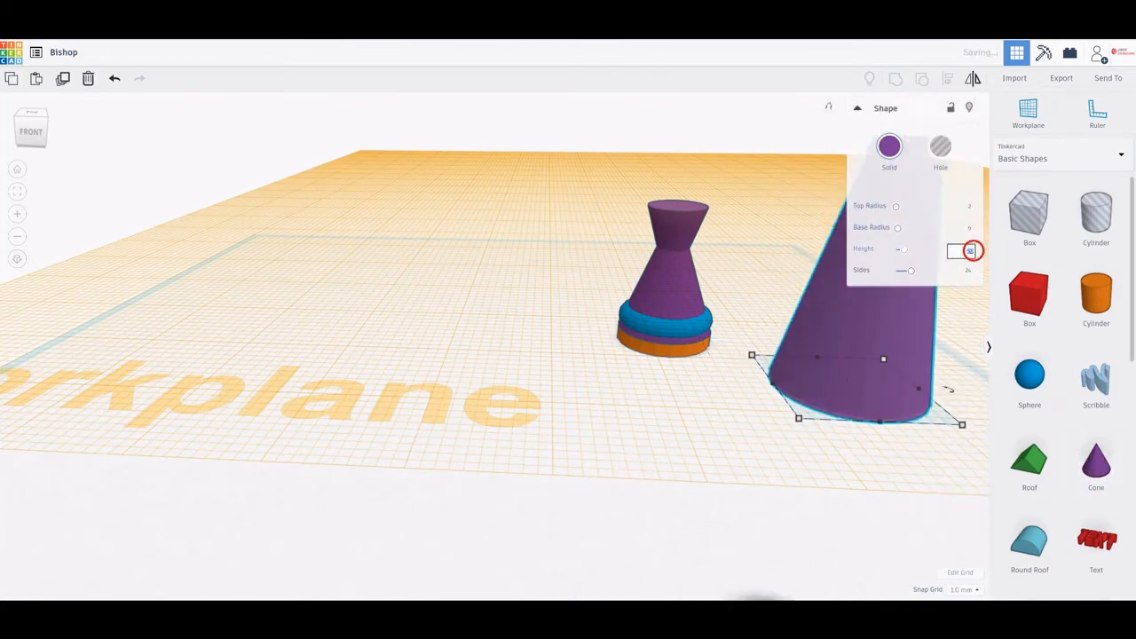
pyautogui.click(791, 259)
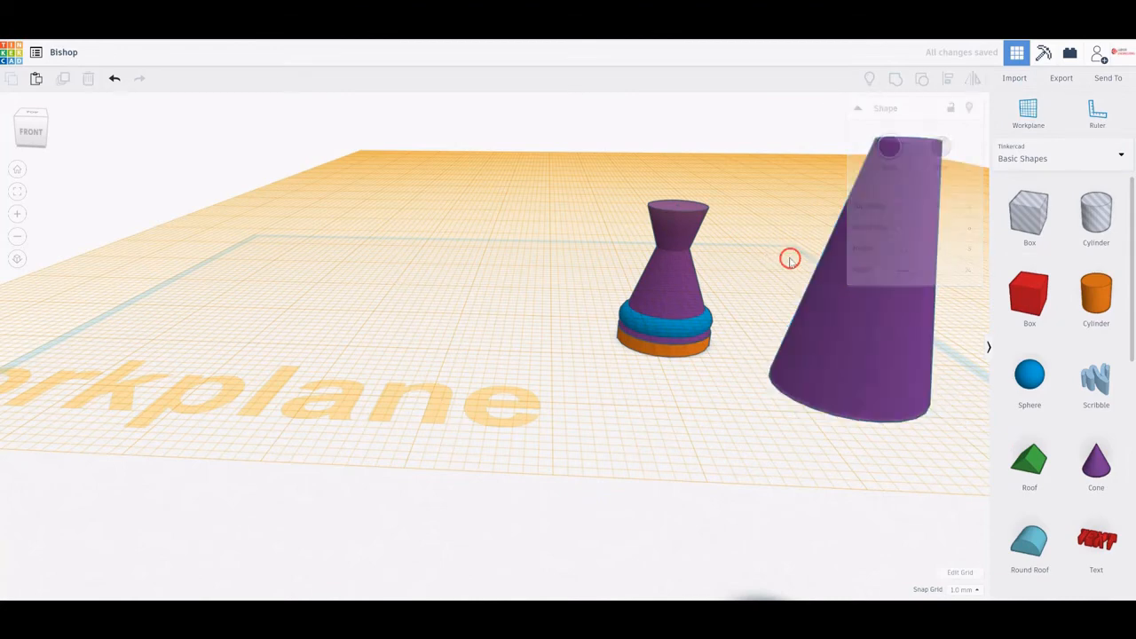
pyautogui.scroll(-4, 769, 276)
pyautogui.moveTo(636, 317)
pyautogui.mouseDown(button='right')
pyautogui.moveTo(548, 364)
pyautogui.moveTo(909, 117)
pyautogui.mouseUp(button='right')
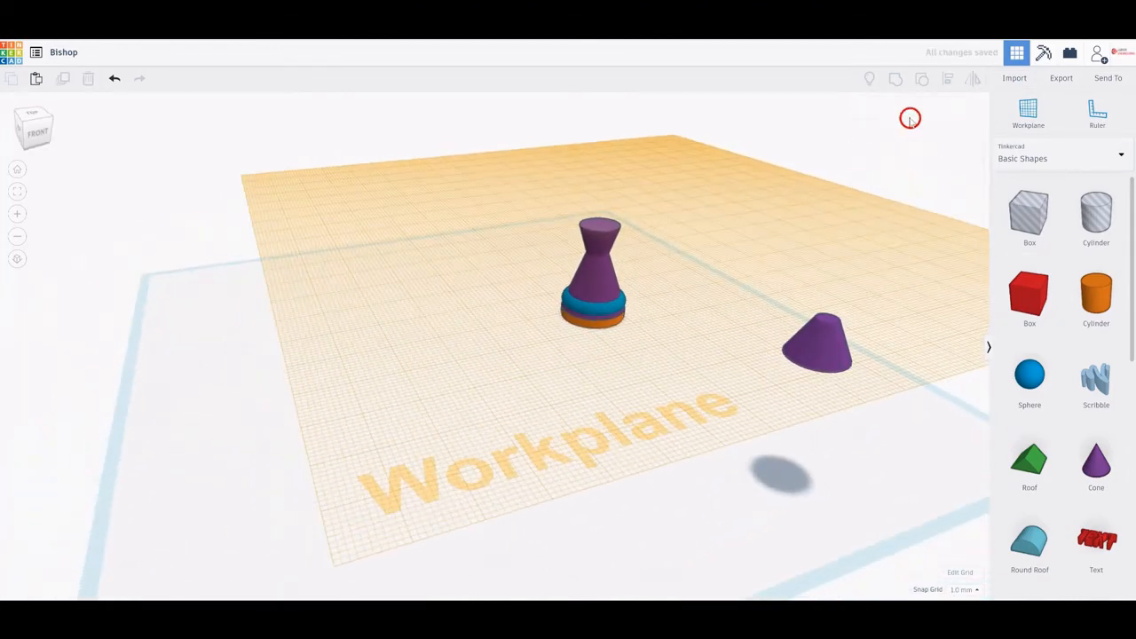
# - Centre the new cone over the bishop body by aligning all five shapes in both horizontal directions
pyautogui.moveTo(923, 131)
pyautogui.mouseDown()
pyautogui.moveTo(431, 439)
pyautogui.moveTo(453, 339)
pyautogui.mouseUp()
pyautogui.click(948, 78)
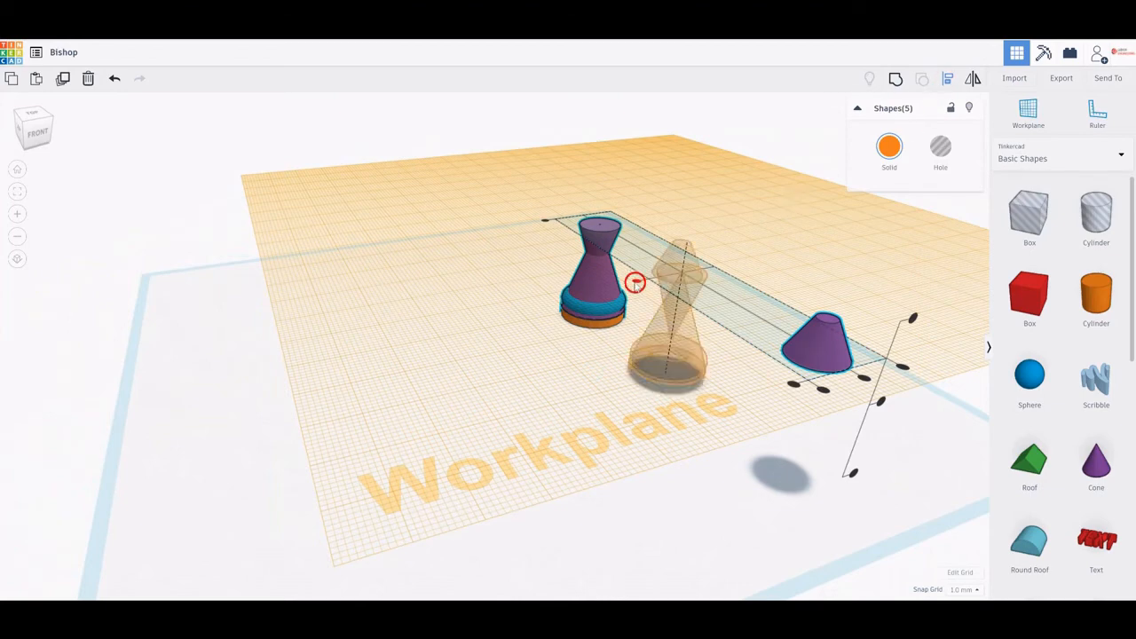
pyautogui.click(635, 280)
pyautogui.click(817, 329)
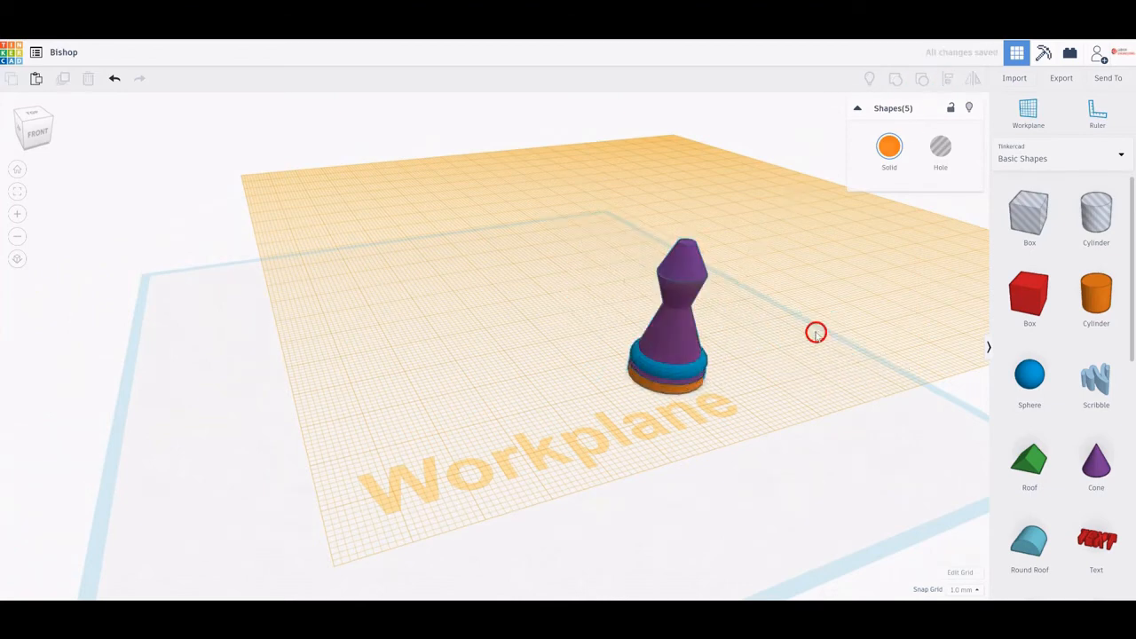
pyautogui.moveTo(817, 329); pyautogui.dragTo(809, 379, button='right')
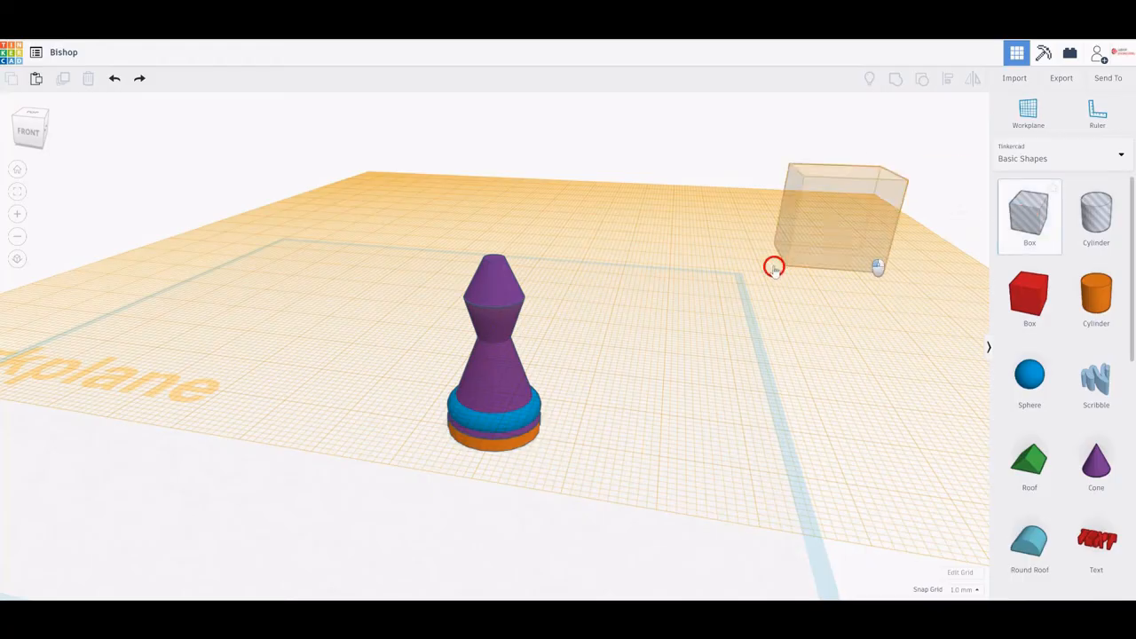
# - Add a hole box beside the bishop's head and narrow it into a thin upright slab
pyautogui.moveTo(773, 264); pyautogui.dragTo(649, 350)
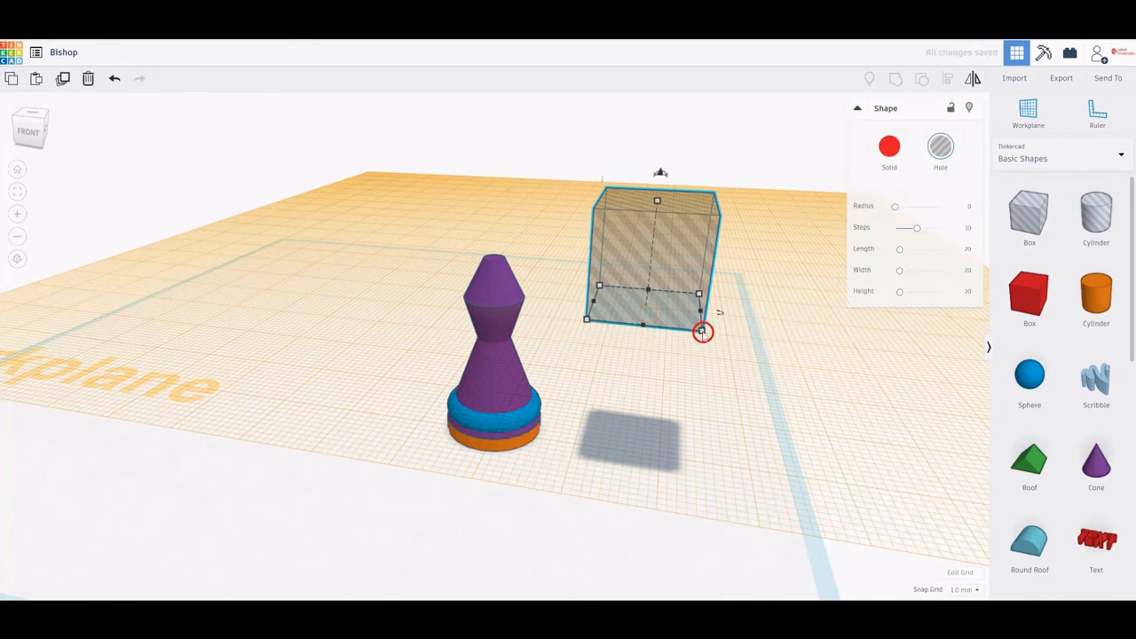
pyautogui.moveTo(702, 329)
pyautogui.click(640, 352)
pyautogui.write('4')
pyautogui.click(702, 393)
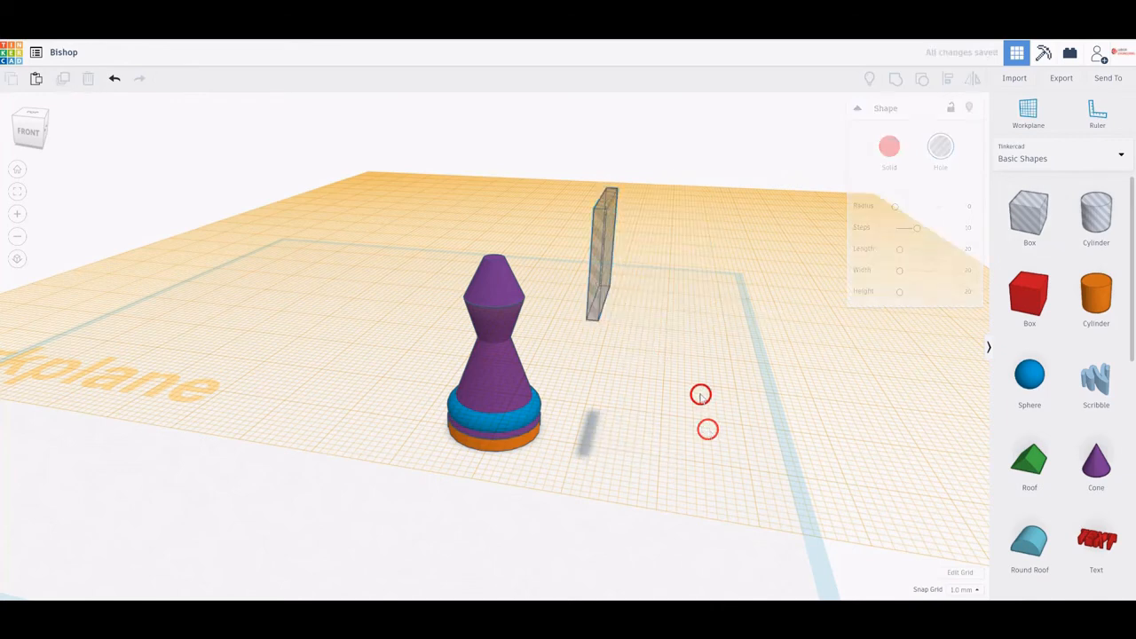
# - Rotate the thin hole slab so that it leans diagonally to the side
pyautogui.moveTo(707, 428); pyautogui.dragTo(672, 365, button='right')
pyautogui.click(612, 243)
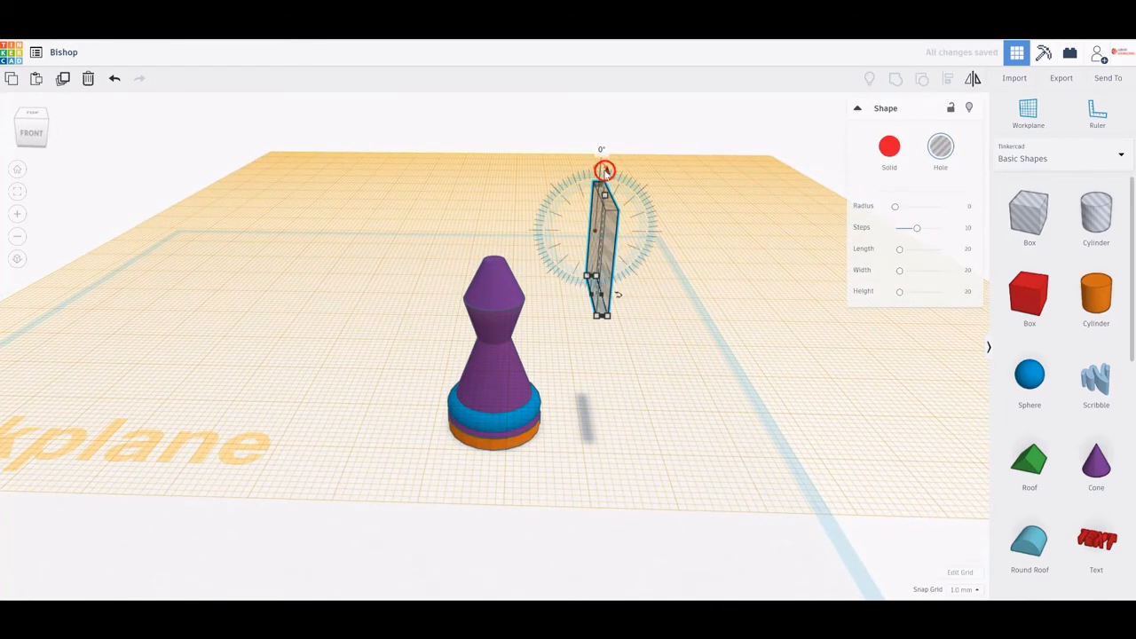
pyautogui.moveTo(606, 162); pyautogui.dragTo(667, 158)
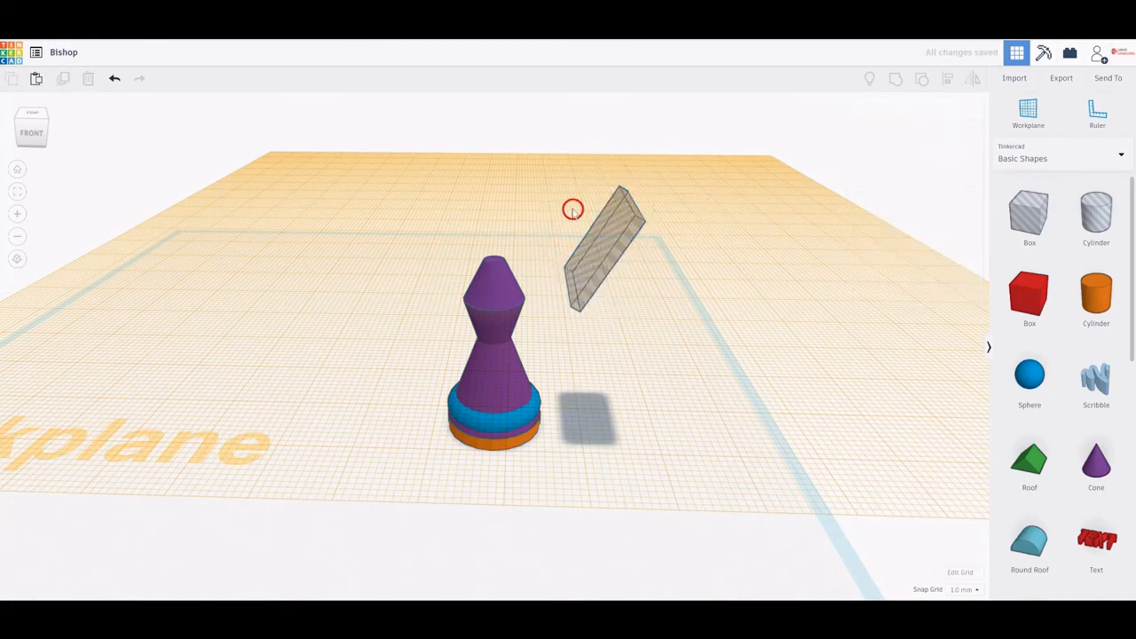
# - Align the centre of the tilted hole slab with the bishop's body in both horizontal directions
pyautogui.moveTo(573, 211); pyautogui.dragTo(621, 391, button='right')
pyautogui.moveTo(689, 208); pyautogui.dragTo(368, 468)
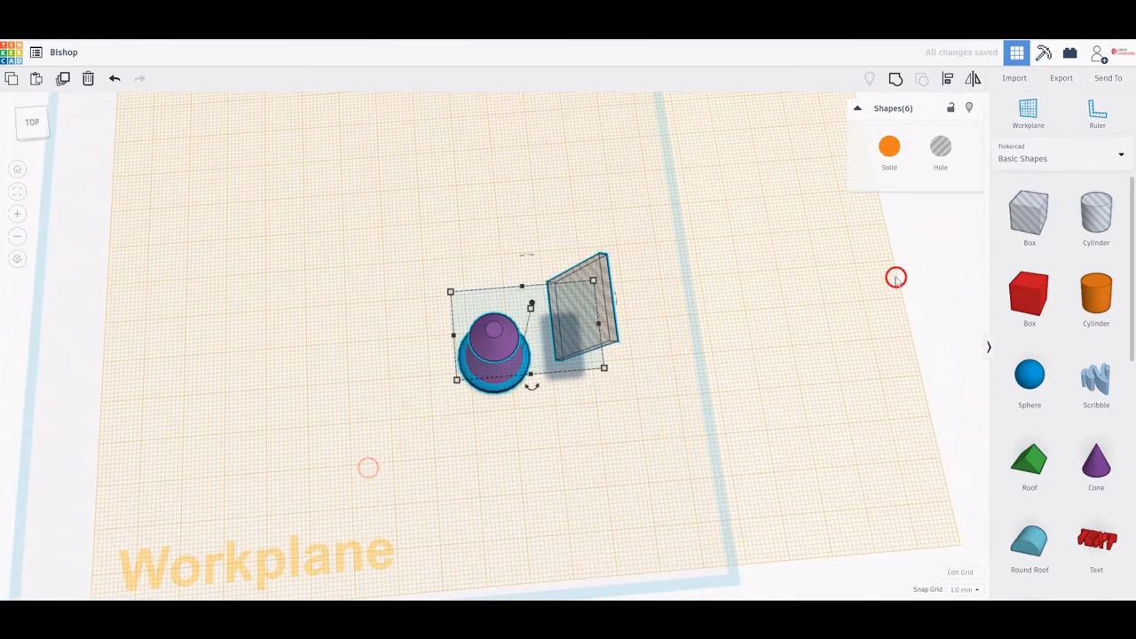
pyautogui.click(945, 79)
pyautogui.click(536, 384)
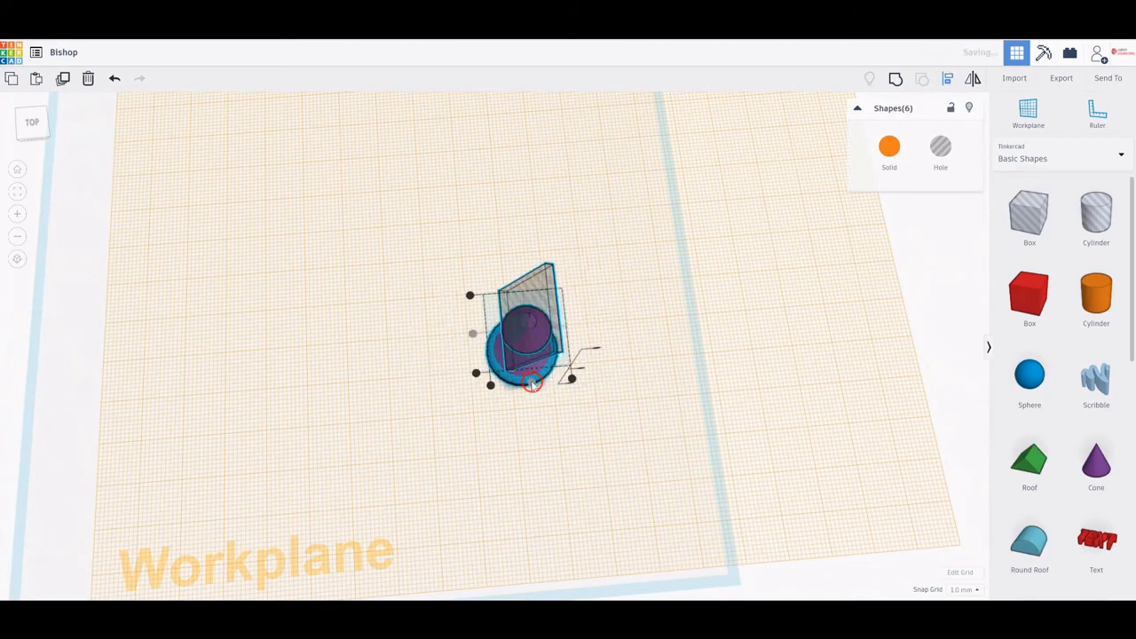
pyautogui.moveTo(540, 386); pyautogui.dragTo(627, 325, button='right')
pyautogui.click(643, 292)
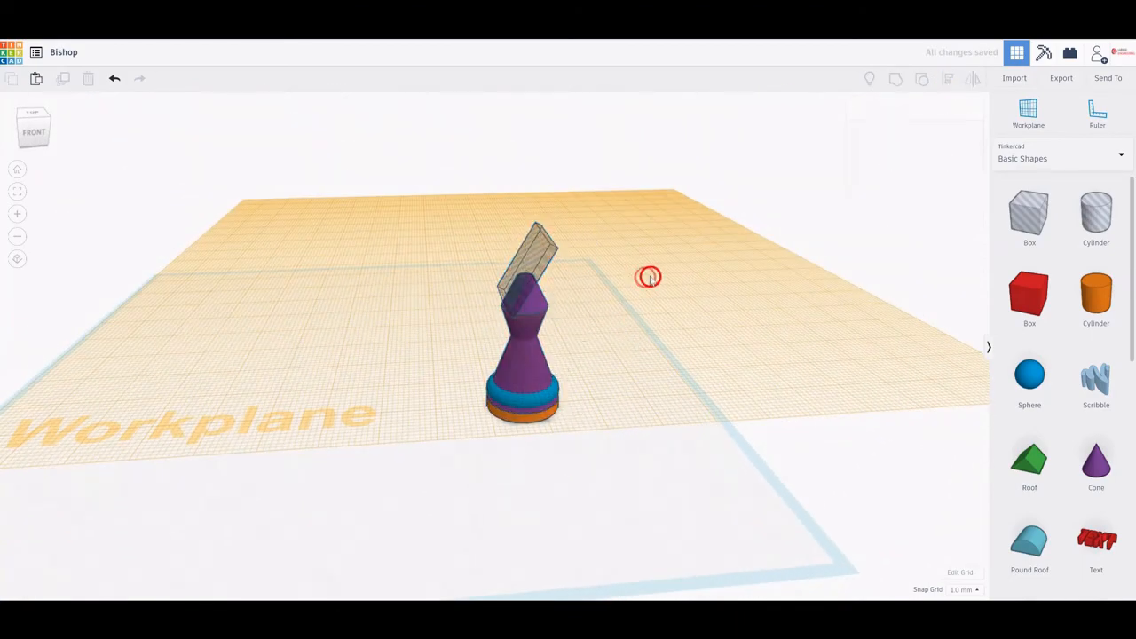
# - Shift the hole slab sideways so that its lower end cuts into one side of the bishop's head
pyautogui.click(538, 246)
pyautogui.moveTo(540, 257); pyautogui.dragTo(572, 258)
pyautogui.moveTo(573, 259); pyautogui.dragTo(535, 330, button='right')
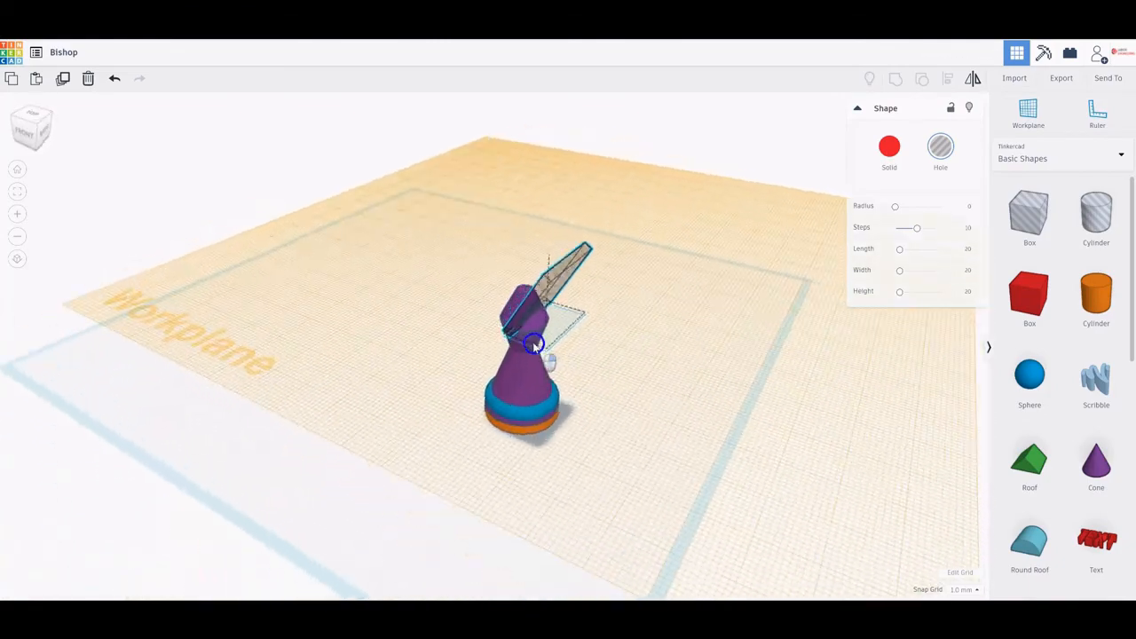
pyautogui.click(692, 345)
pyautogui.moveTo(693, 345); pyautogui.dragTo(453, 399, button='right')
# - Group the hole slab with all the bishop's shapes to cut the slanted notch in the head
pyautogui.moveTo(675, 289); pyautogui.dragTo(423, 460)
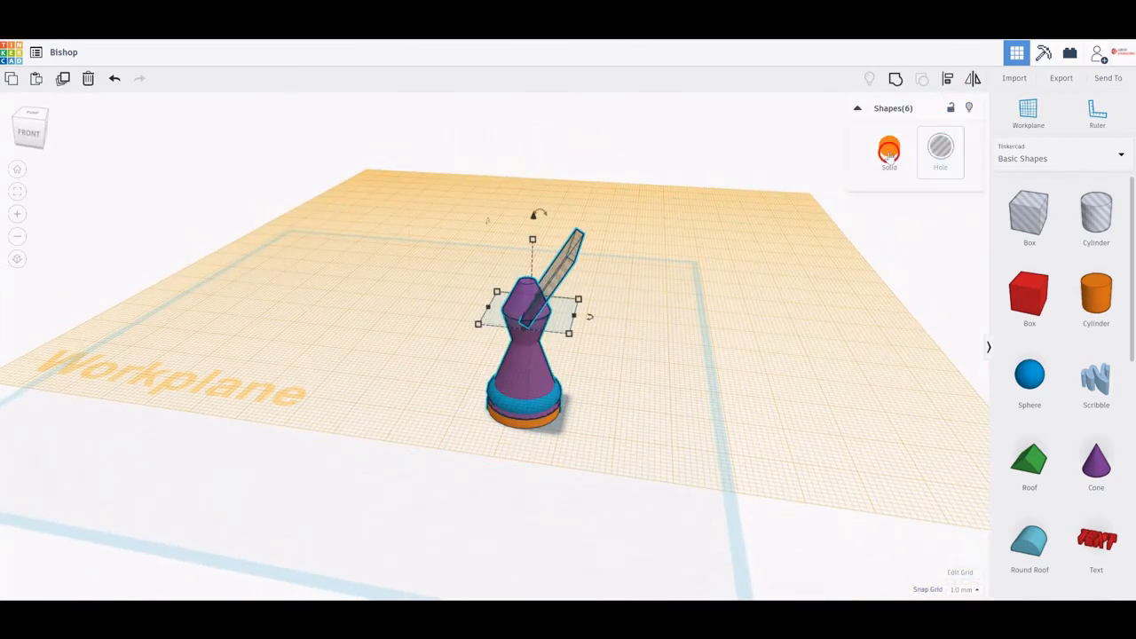
pyautogui.click(895, 79)
pyautogui.click(648, 307)
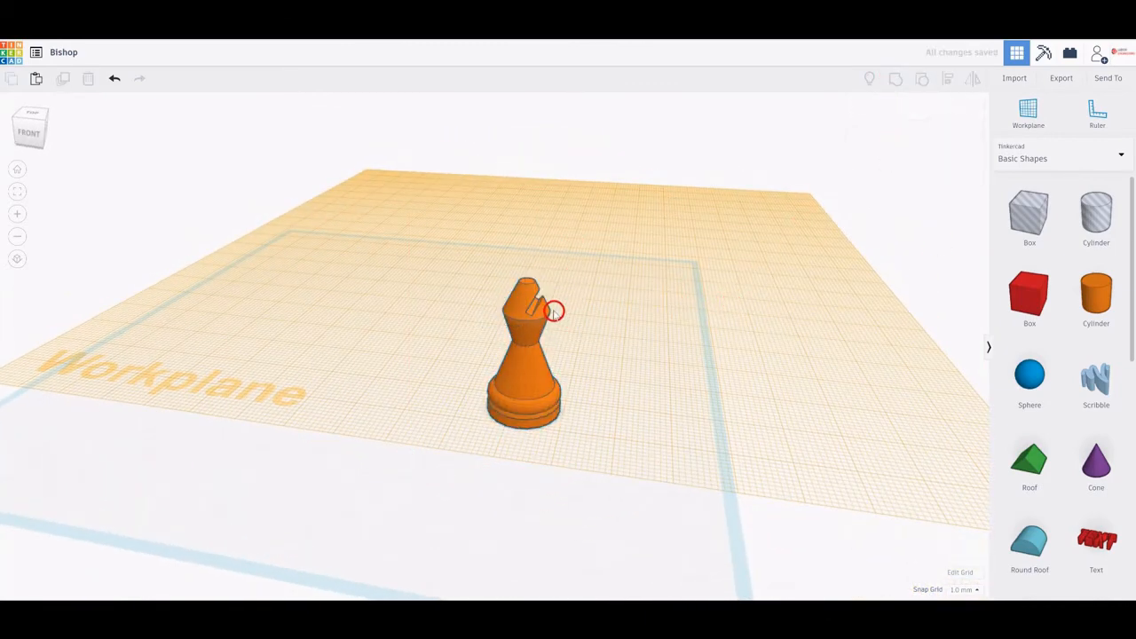
pyautogui.moveTo(553, 311); pyautogui.dragTo(211, 358, button='right')
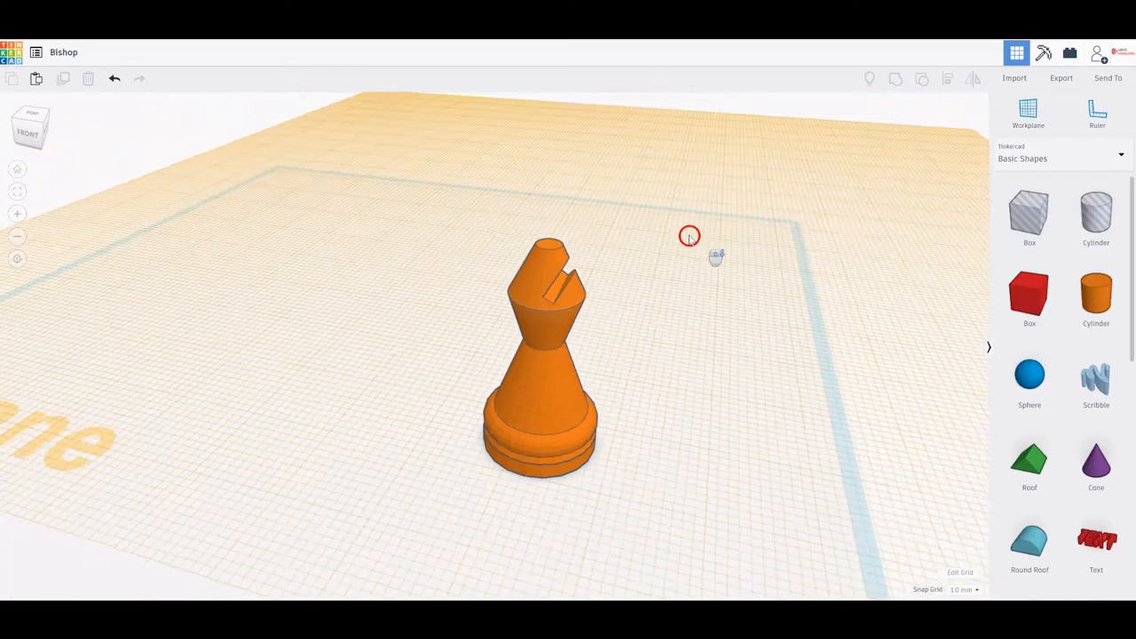
# - Set the workplane on the flat top face of the bishop
pyautogui.scroll(-4, 764, 193)
pyautogui.scroll(4, 782, 191)
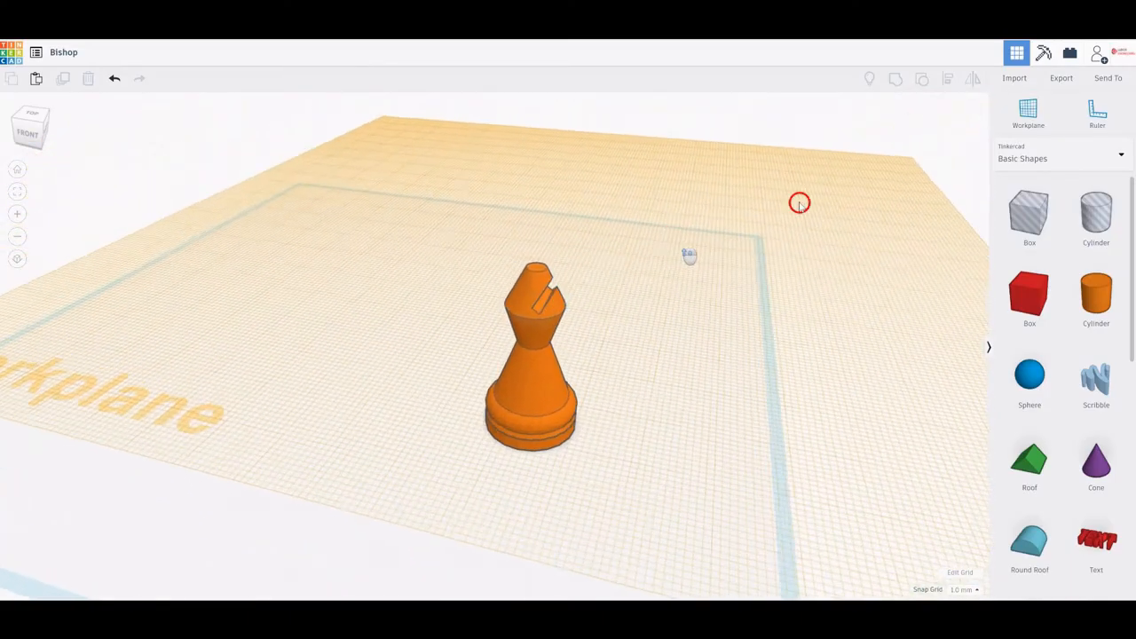
pyautogui.click(1029, 114)
pyautogui.click(540, 261)
pyautogui.scroll(2, 590, 326)
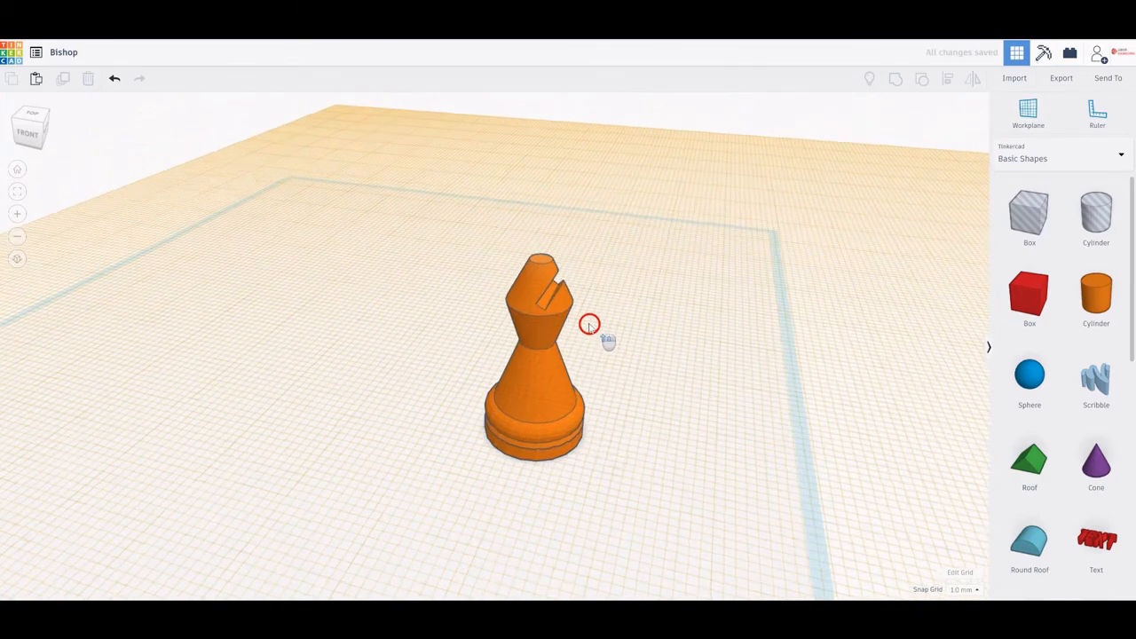
pyautogui.scroll(-8, 538, 411)
pyautogui.moveTo(507, 347); pyautogui.dragTo(543, 376, button='right')
pyautogui.scroll(7, 507, 304)
pyautogui.scroll(1, 548, 304)
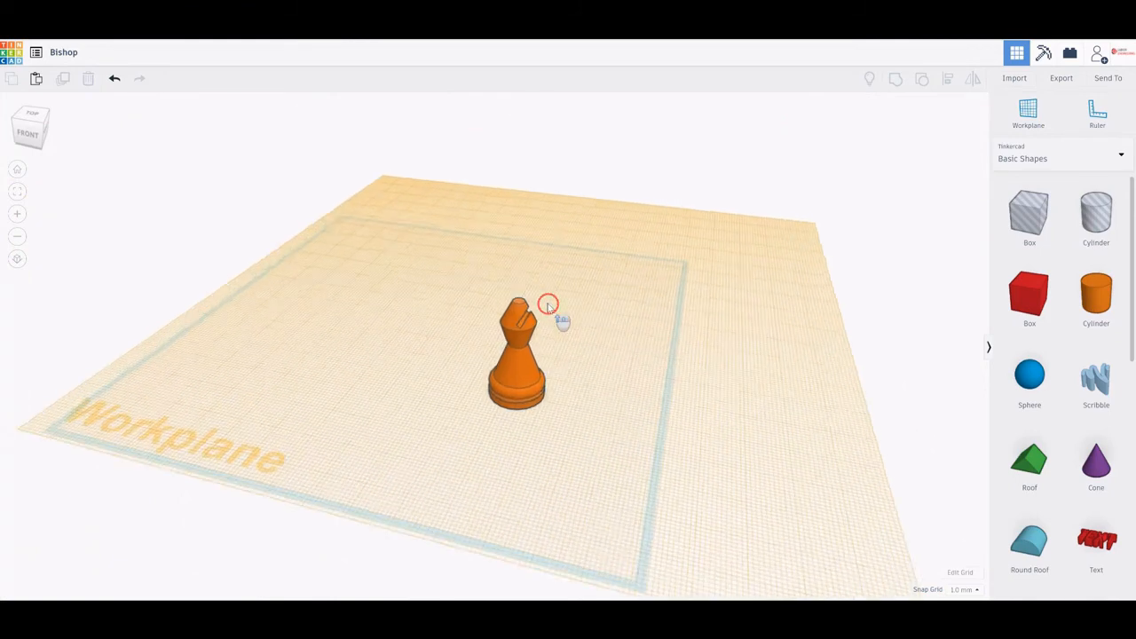
pyautogui.scroll(2, 548, 305)
# - Add a sphere beside the bishop and scale it down proportionally to a small ball
pyautogui.moveTo(1030, 375); pyautogui.dragTo(667, 330)
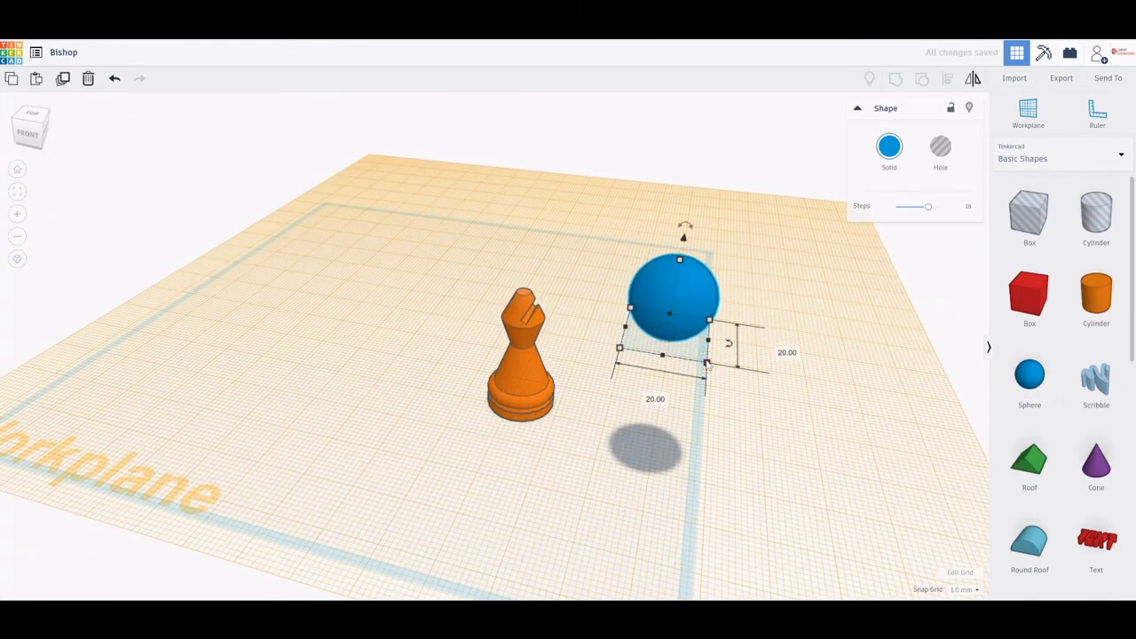
pyautogui.keyDown('shift'); pyautogui.moveTo(708, 364); pyautogui.dragTo(649, 302); pyautogui.keyUp('shift')
pyautogui.click(747, 355)
pyautogui.scroll(-5, 654, 308)
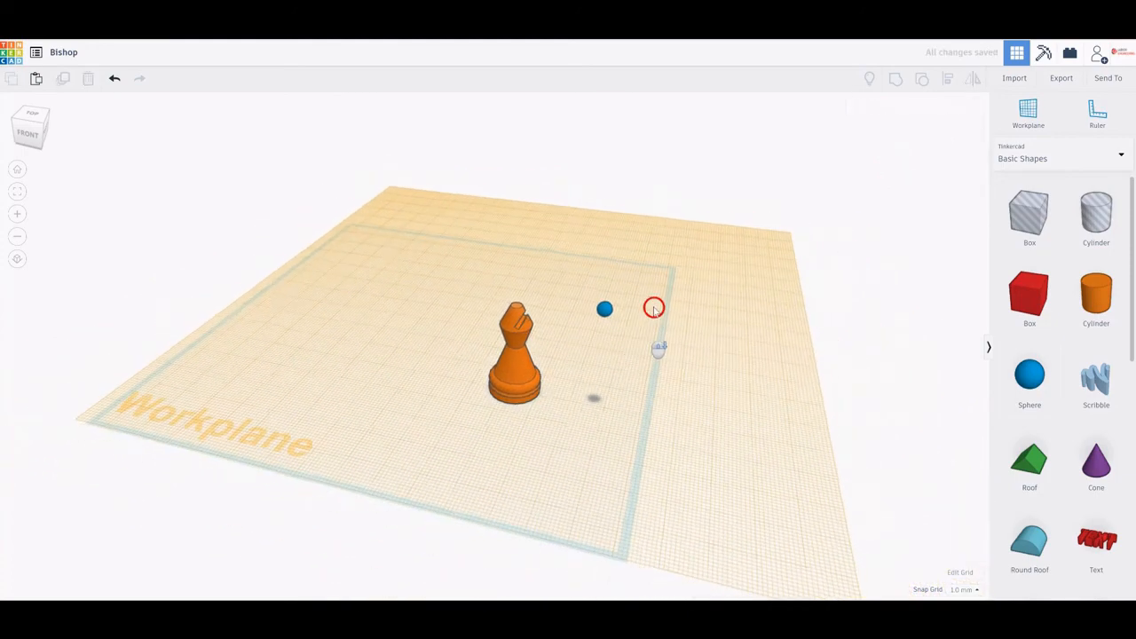
# - Align the small sphere with the centre of the bishop in both horizontal directions
pyautogui.moveTo(645, 219); pyautogui.dragTo(394, 444)
pyautogui.click(944, 78)
pyautogui.moveTo(730, 233); pyautogui.dragTo(690, 332, button='right')
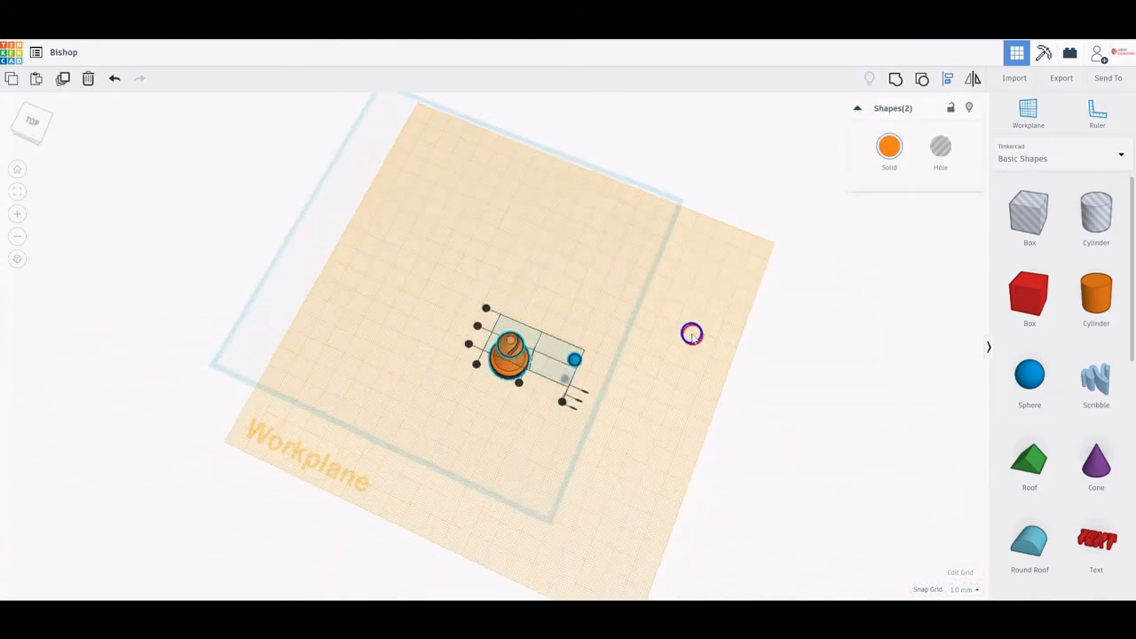
pyautogui.click(478, 326)
pyautogui.click(519, 383)
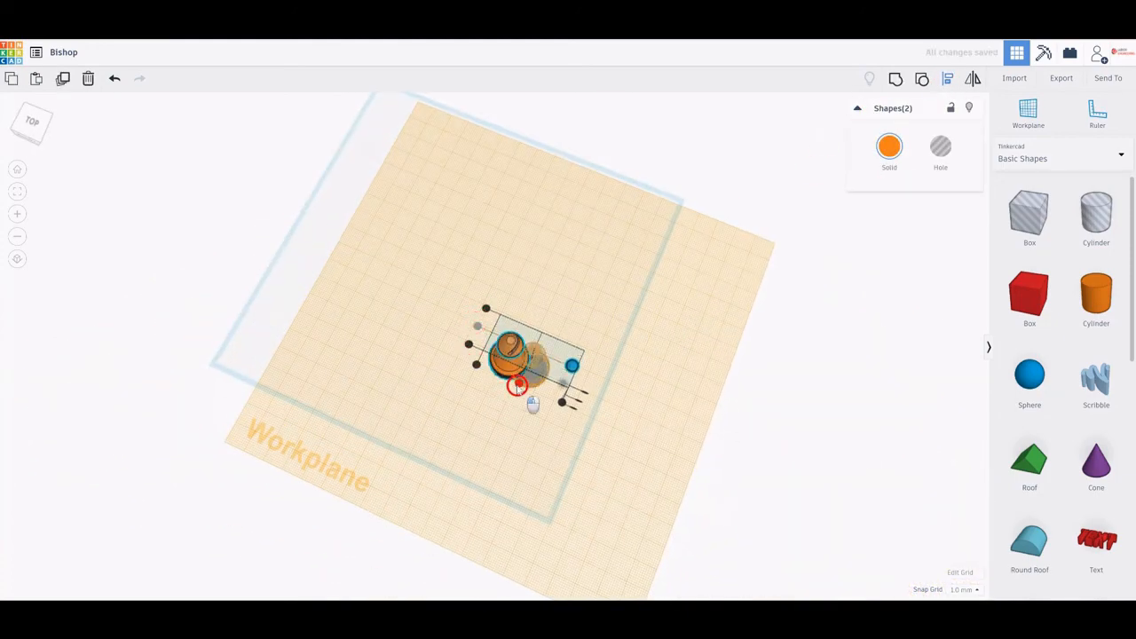
pyautogui.click(599, 409)
# - Lower the small sphere slightly so that it sinks into the bishop's top face
pyautogui.scroll(3, 563, 351)
pyautogui.moveTo(563, 351); pyautogui.dragTo(624, 256, button='right')
pyautogui.scroll(4, 606, 317)
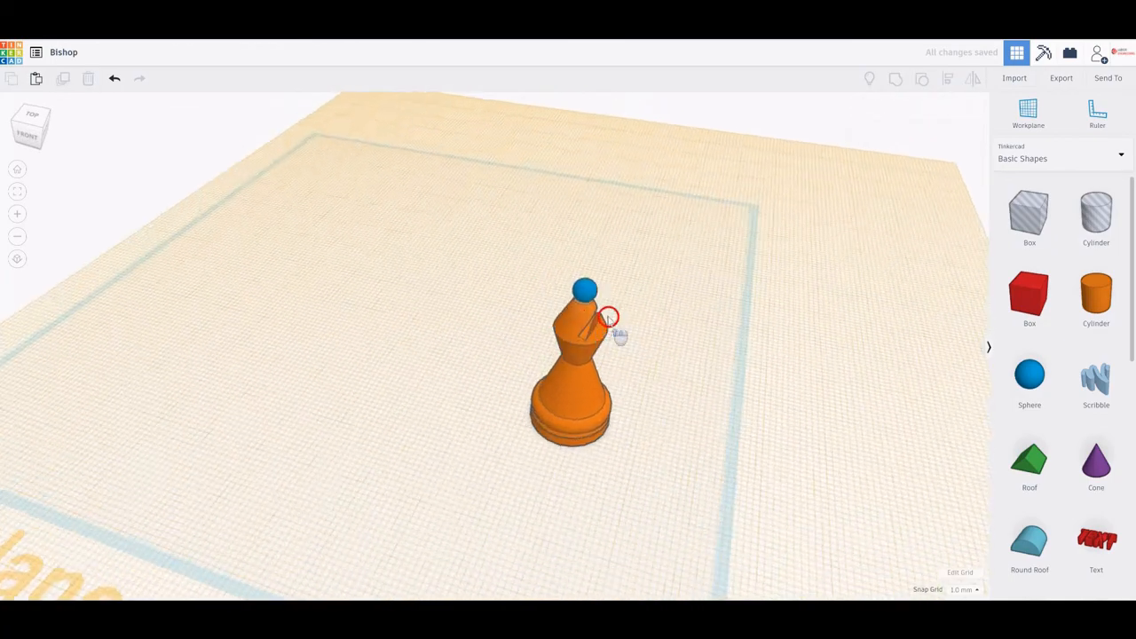
pyautogui.scroll(2, 601, 275)
pyautogui.click(622, 238)
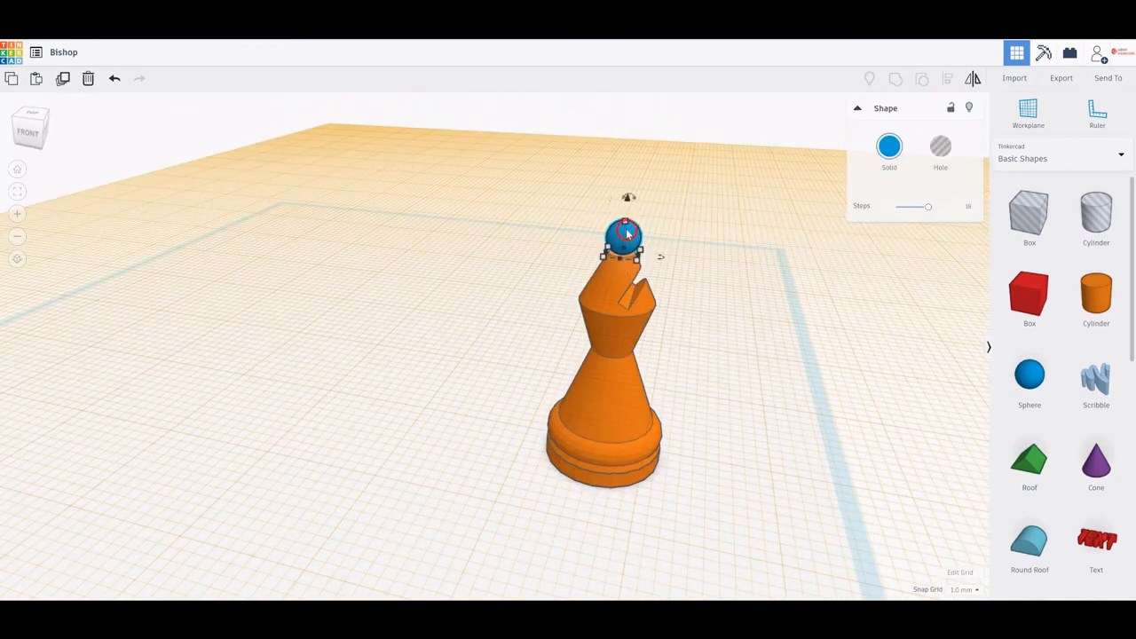
pyautogui.click(738, 275)
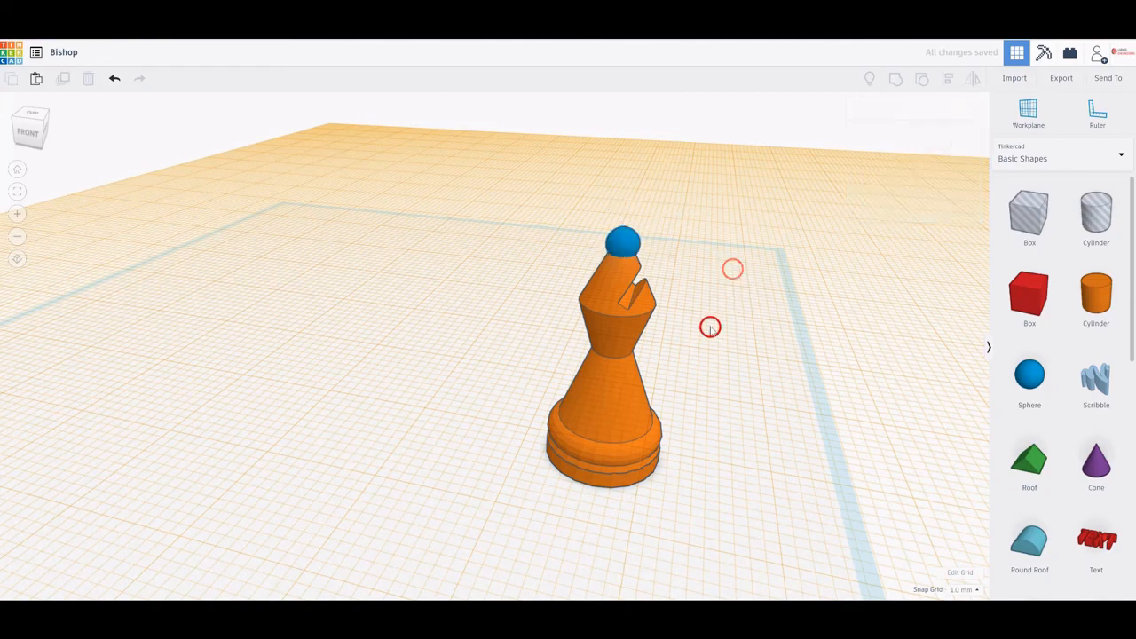
# - Group the sphere and the bishop body into a single shape
pyautogui.moveTo(711, 325)
pyautogui.mouseDown(button='right')
pyautogui.moveTo(453, 325)
pyautogui.moveTo(642, 343)
pyautogui.moveTo(701, 335)
pyautogui.mouseUp(button='right')
pyautogui.moveTo(771, 165); pyautogui.dragTo(482, 486)
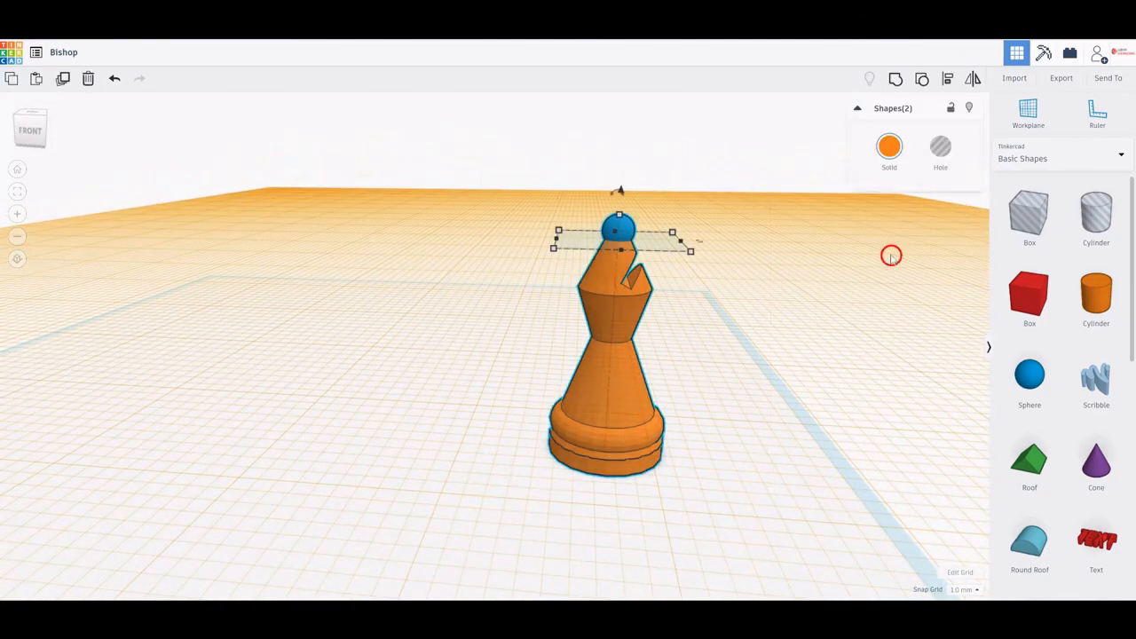
pyautogui.click(896, 80)
pyautogui.click(814, 315)
pyautogui.moveTo(813, 315); pyautogui.dragTo(150, 361, button='right')
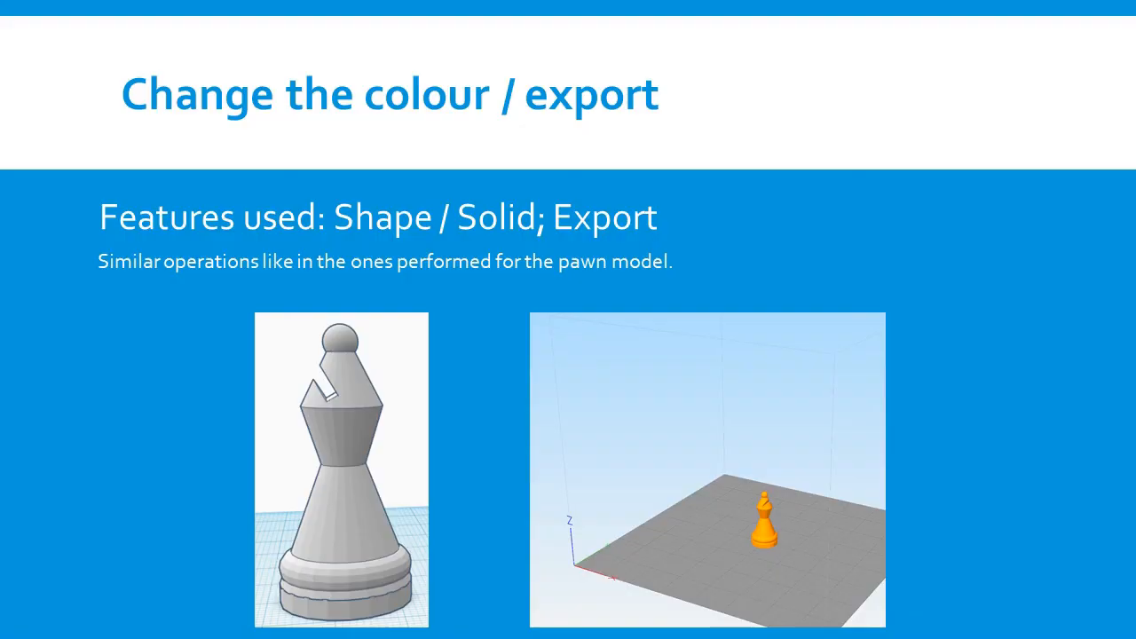